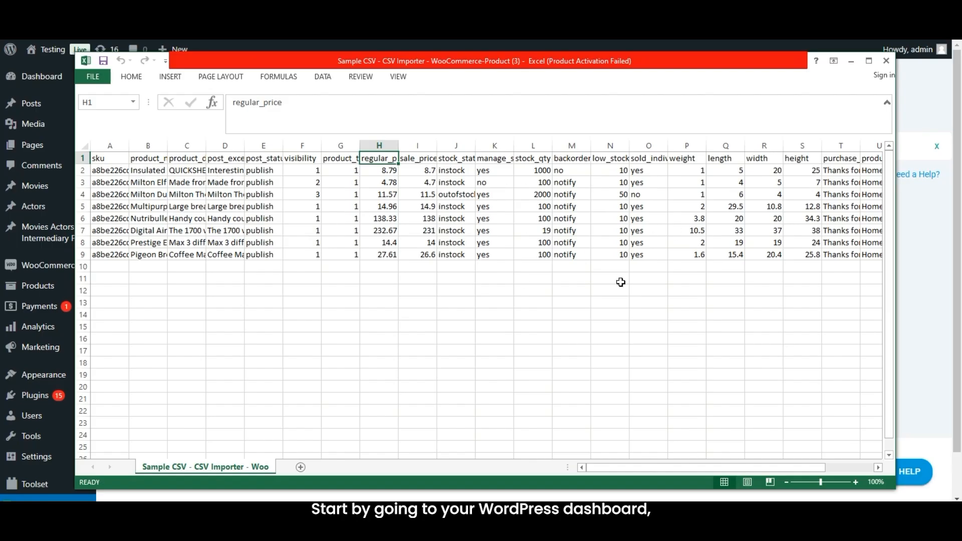
- Switch from the spreadsheet to the WordPress CSV importer and upload "Sample CSV - CSV Importer - WooCommerce-Product (3)" from Downloads
left_click(851, 61)
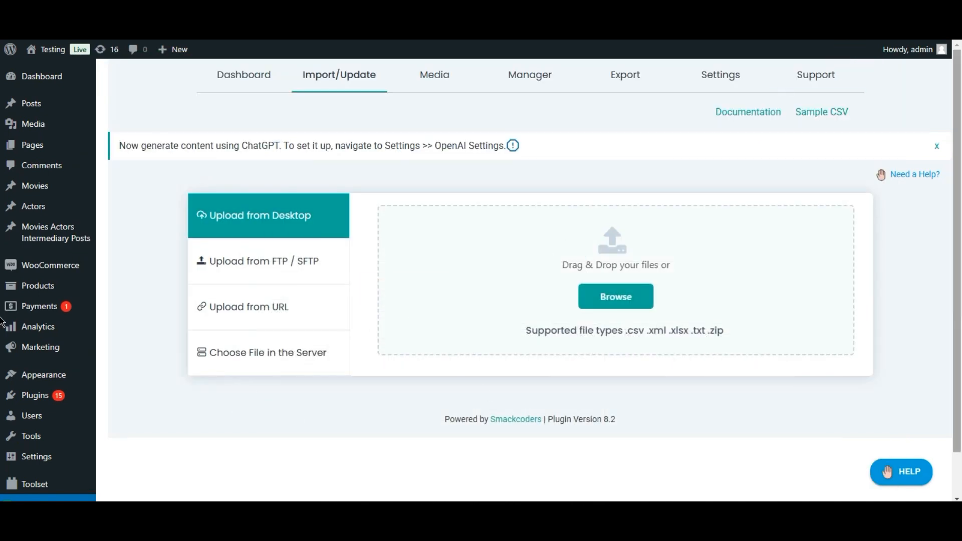
scroll(2, 395, "down", 1)
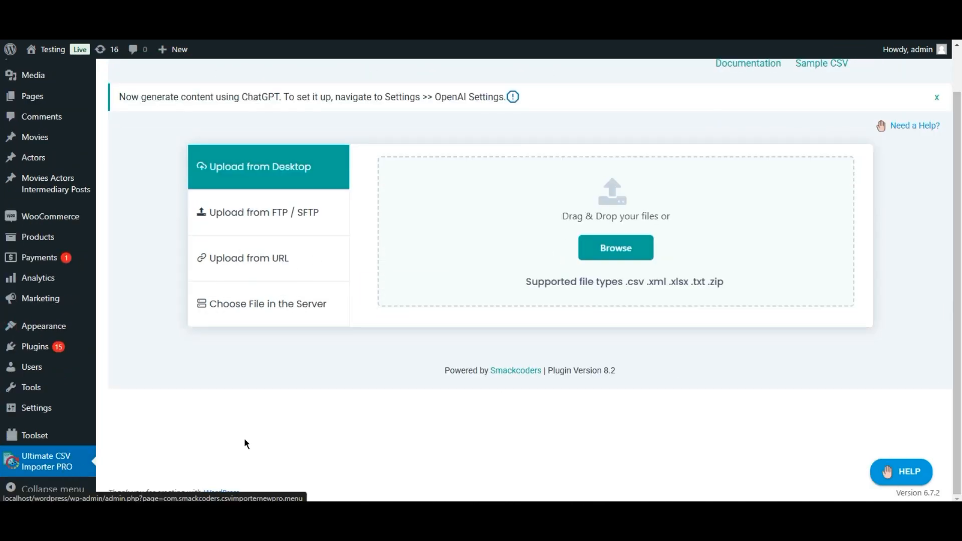
left_click(582, 256)
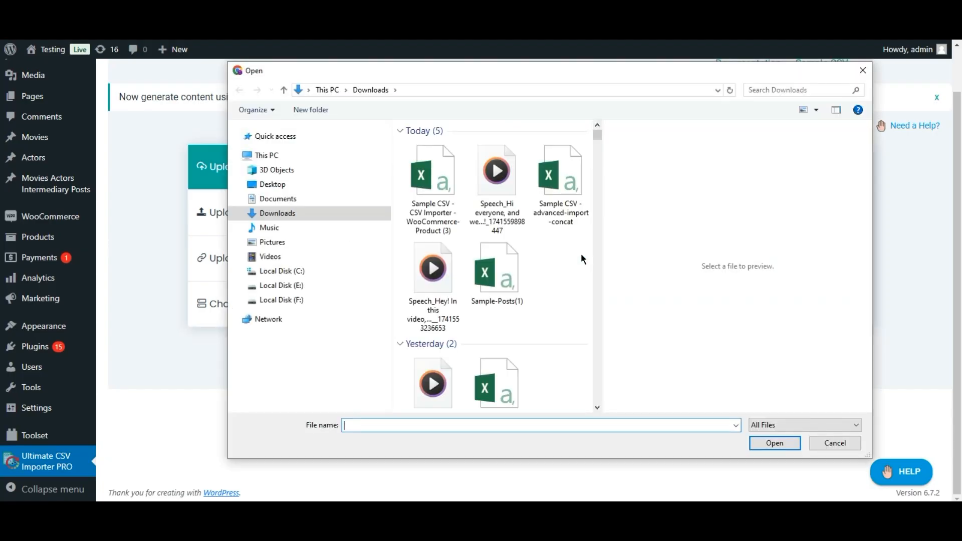
left_click(421, 178)
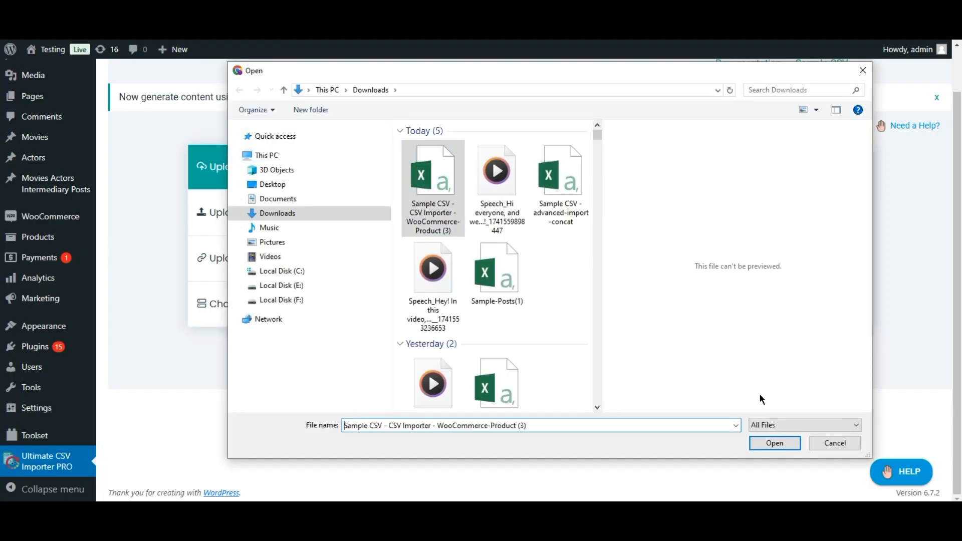
left_click(762, 442)
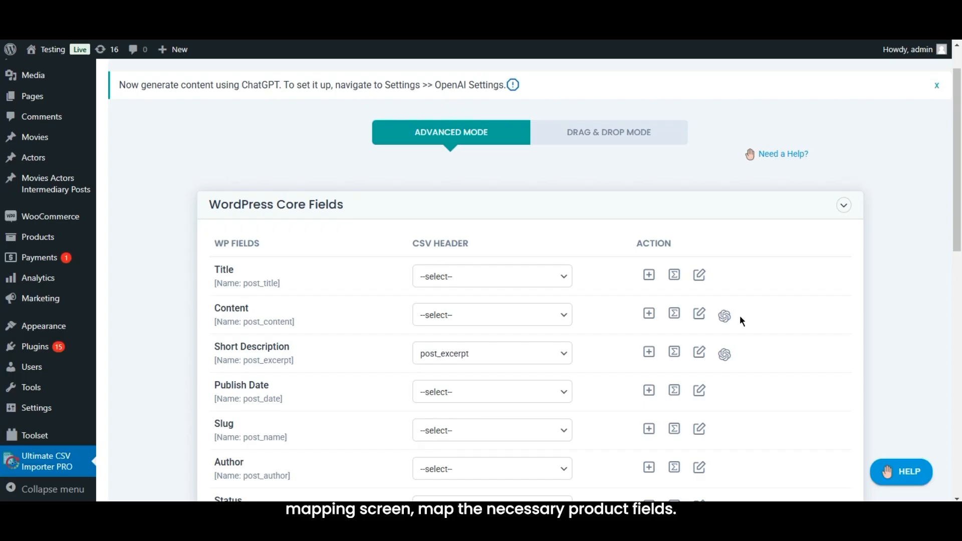
- In the WordPress core fields, map Title to product_name, Content to product_description and PRODUCT SKU to sku
scroll(853, 228, "down", 3)
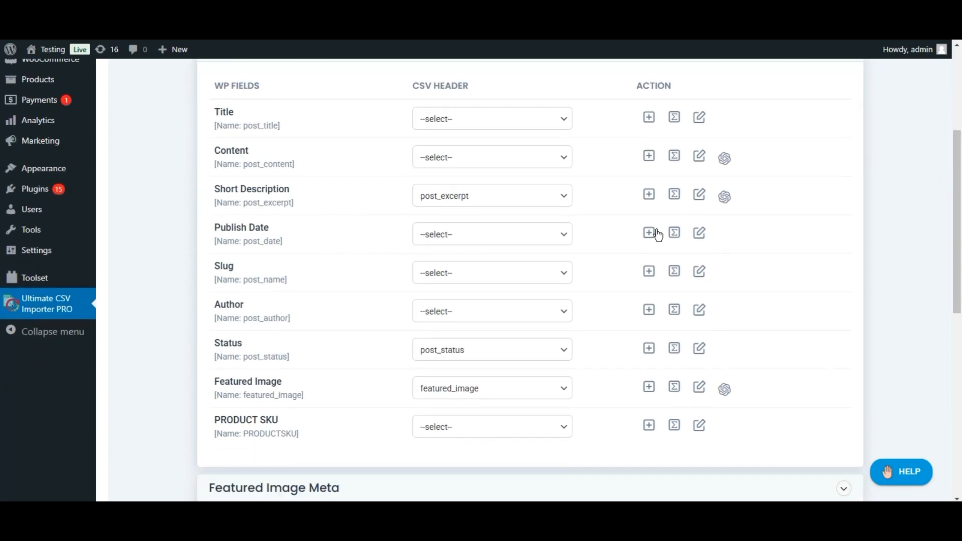
left_click(526, 122)
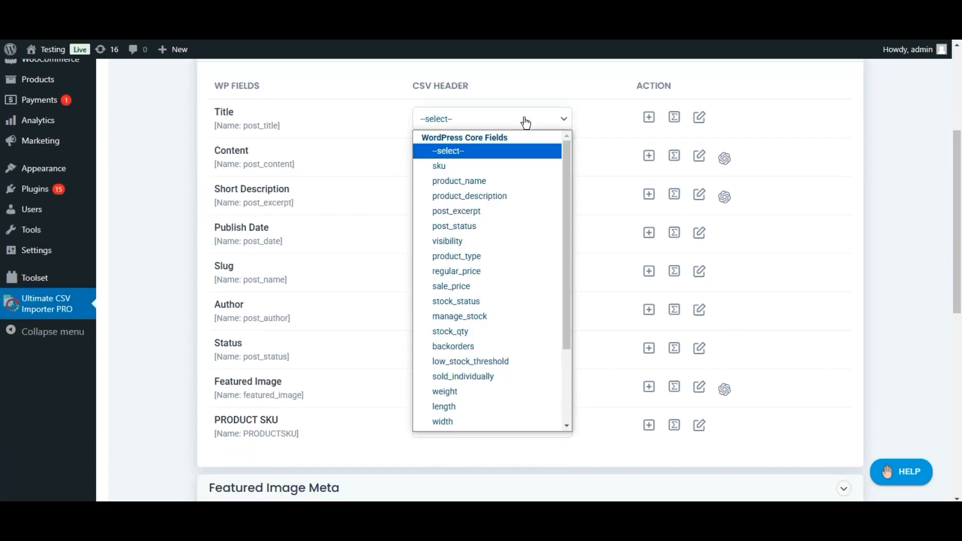
left_click(491, 183)
left_click(489, 159)
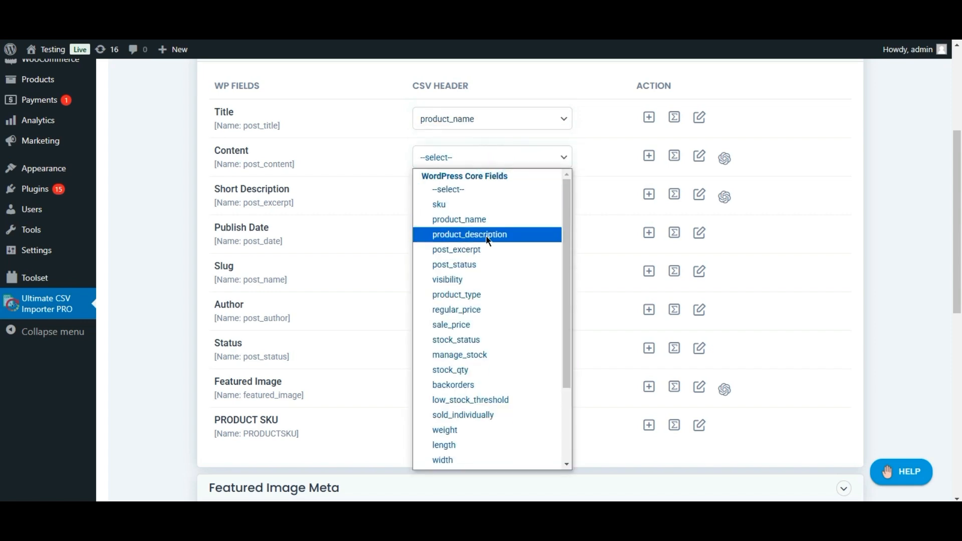
left_click(486, 236)
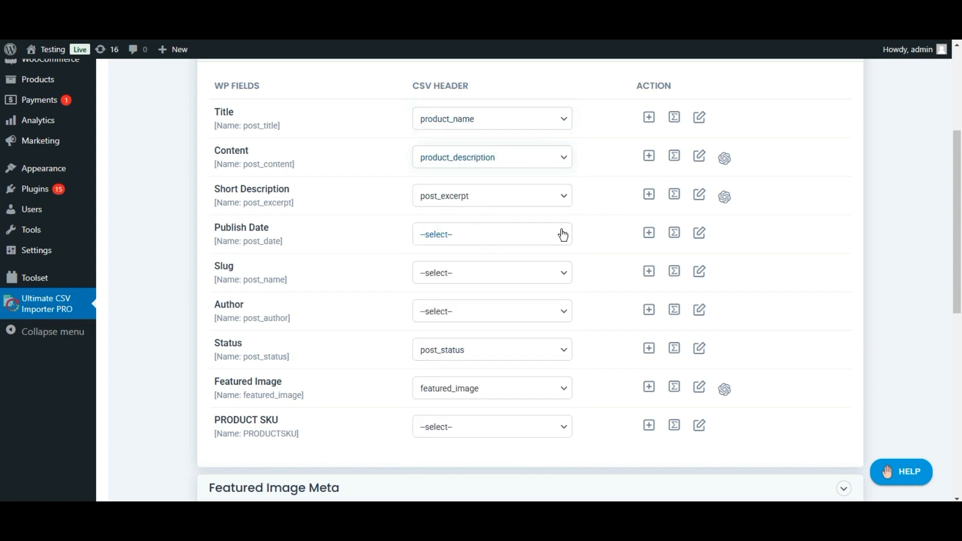
left_click(498, 427)
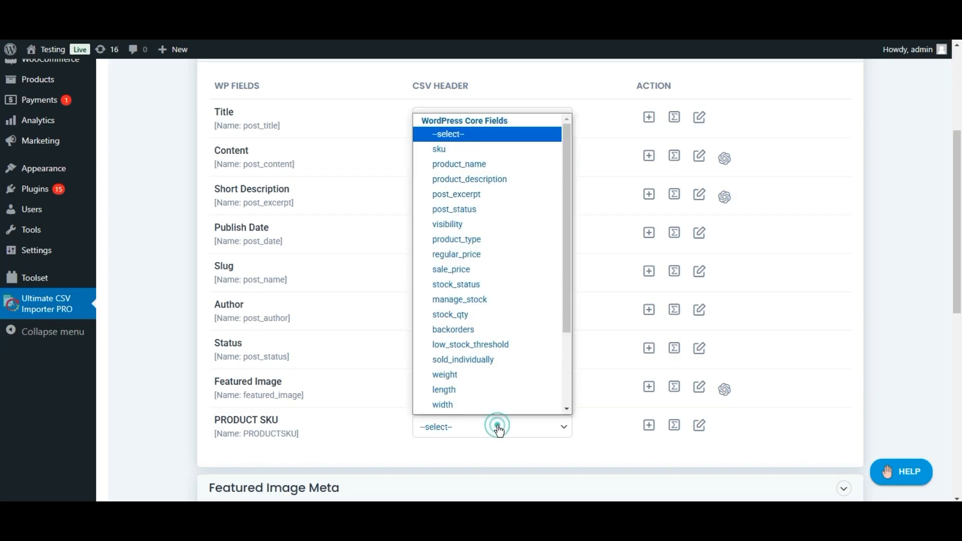
left_click(483, 150)
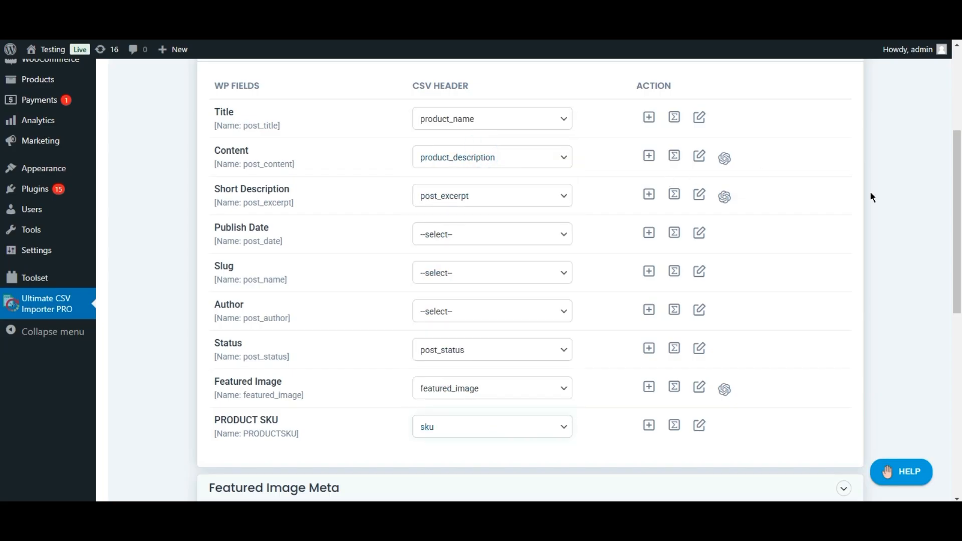
- Expand the Product Meta Fields section and map the Stock field to the stock_qty CSV header
scroll(2, 225, "down", 5)
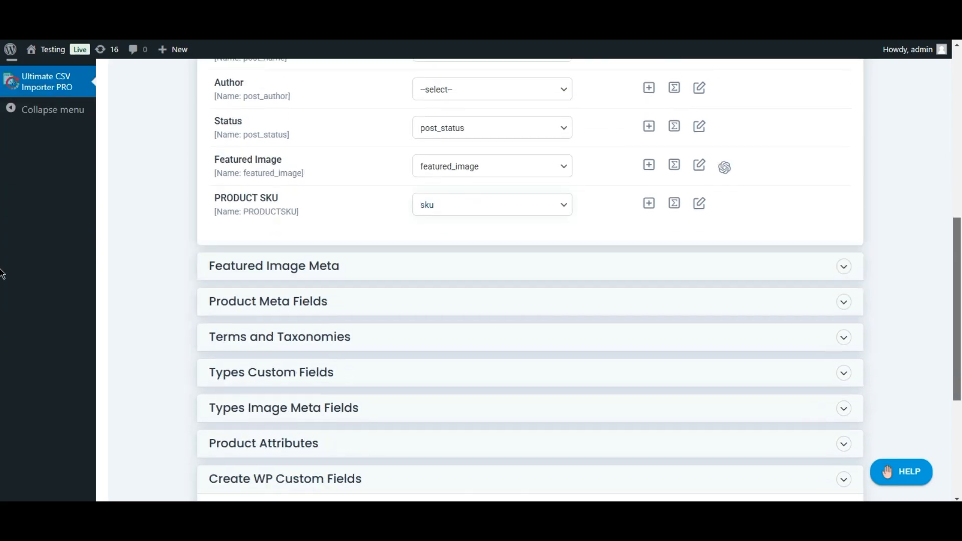
scroll(2, 273, "down", 1)
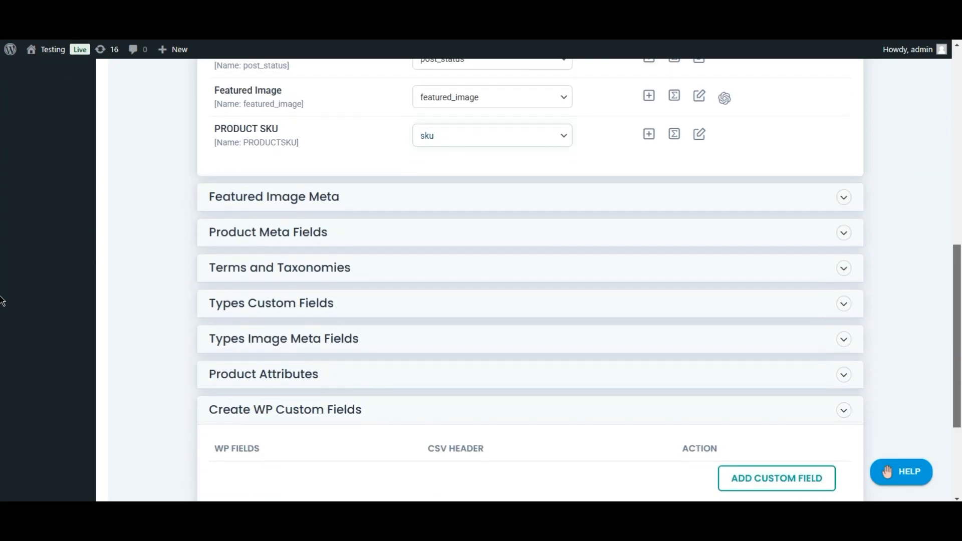
left_click(776, 229)
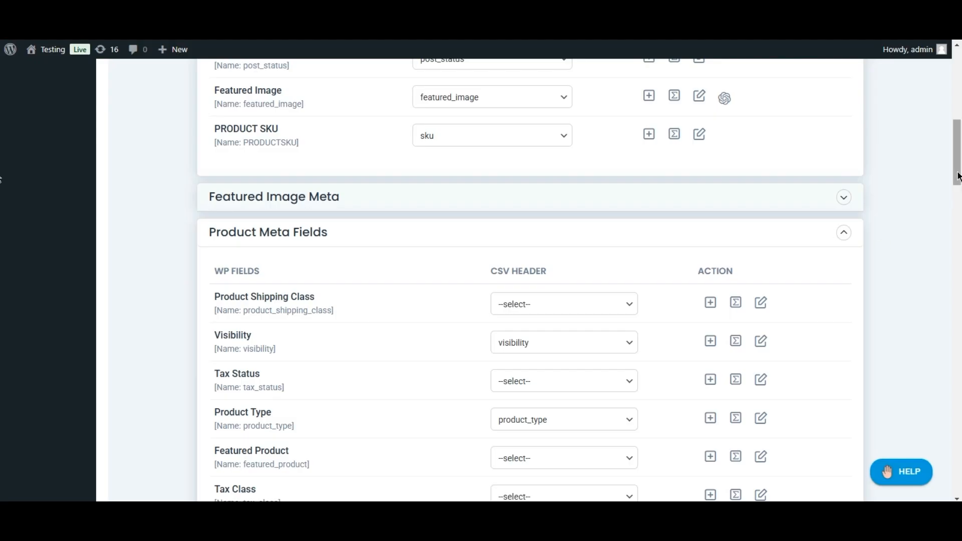
scroll(4, 180, "down", 2)
scroll(3, 200, "down", 1)
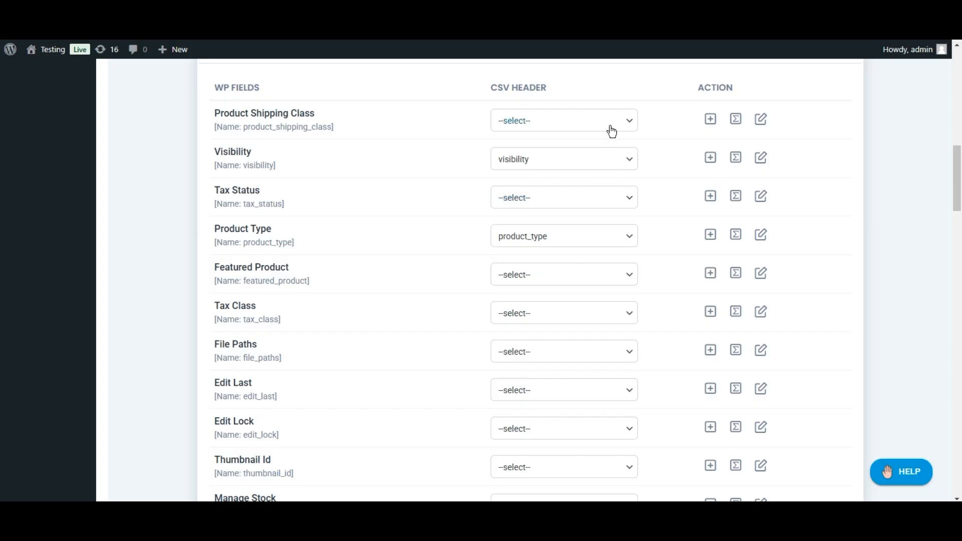
scroll(1, 181, "down", 3)
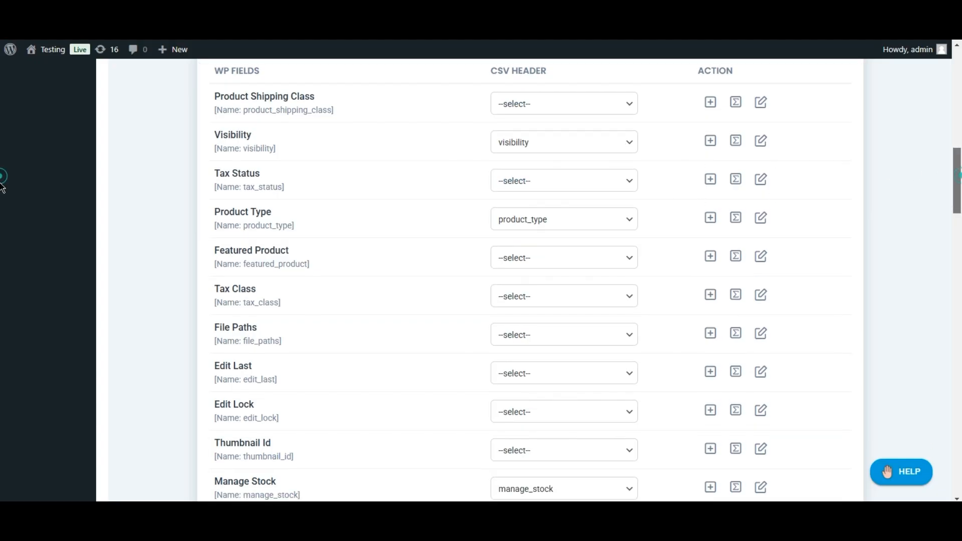
scroll(1, 210, "down", 1)
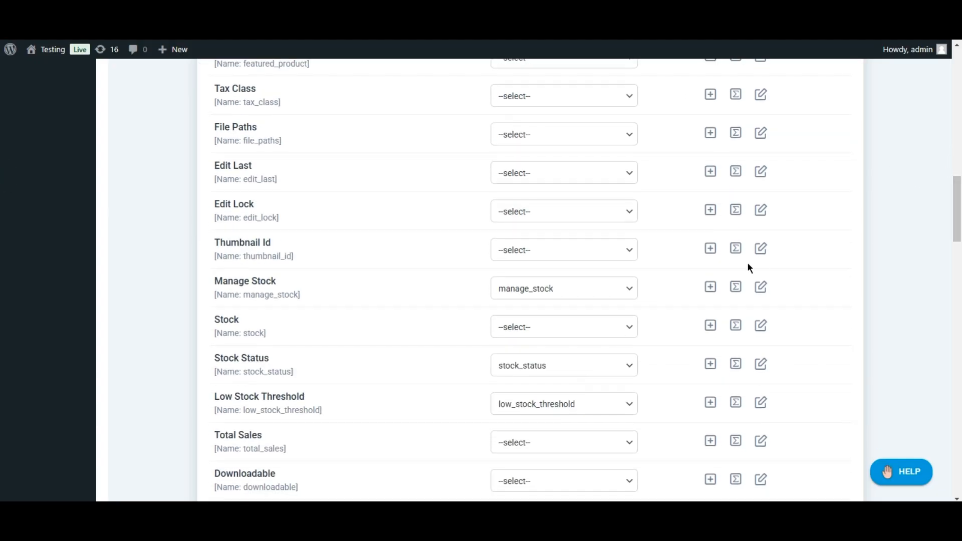
left_click(601, 333)
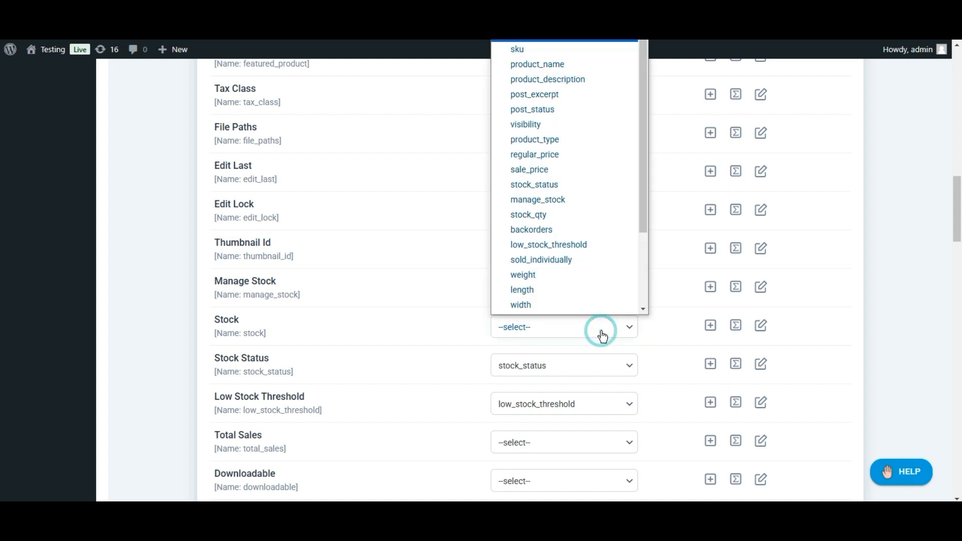
left_click(569, 215)
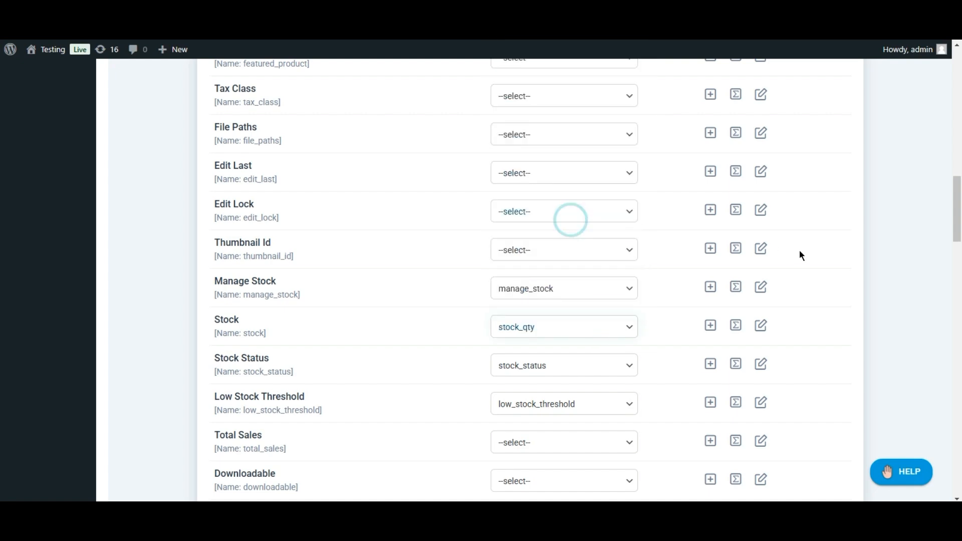
- Set the CSV header mapping of the Regular Price field to Header Manipulation
scroll(2, 230, "down", 3)
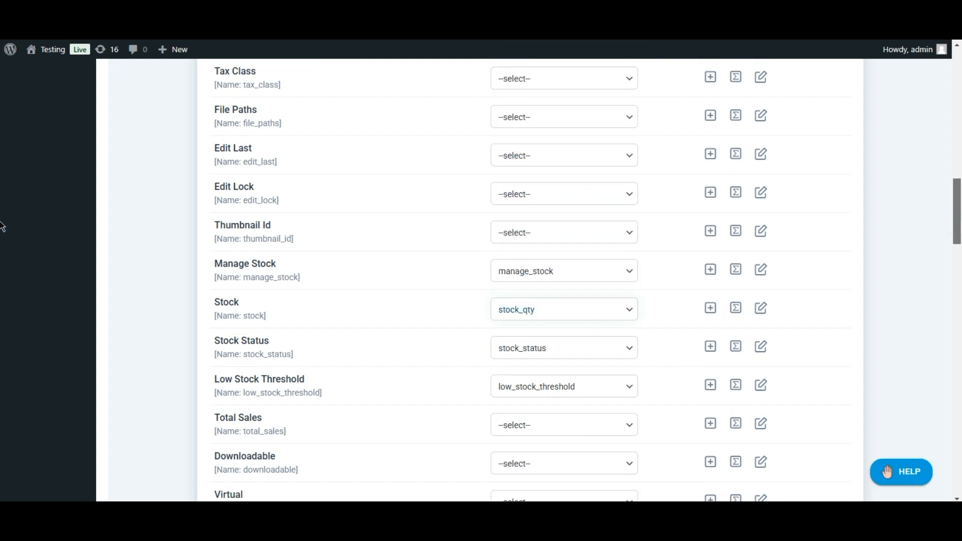
scroll(2, 245, "down", 3)
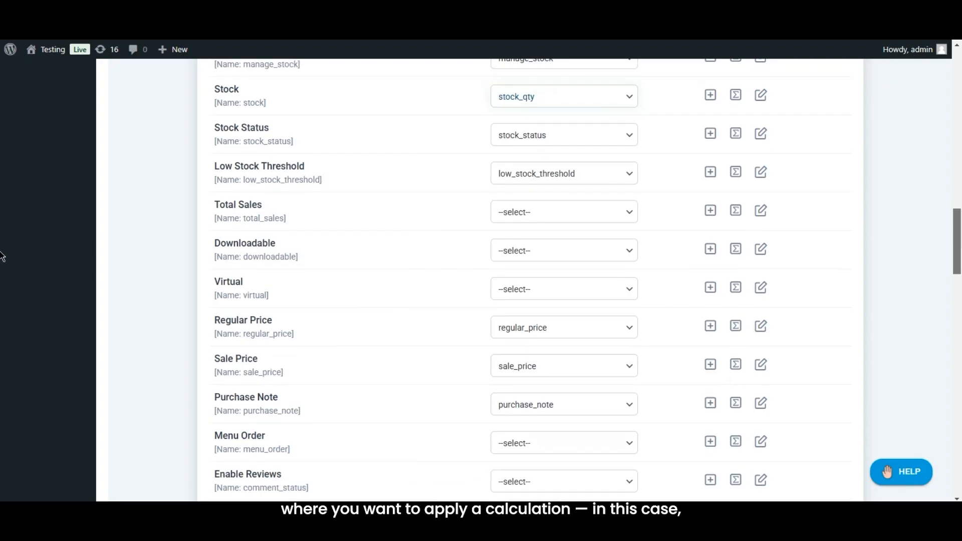
scroll(1, 263, "down", 2)
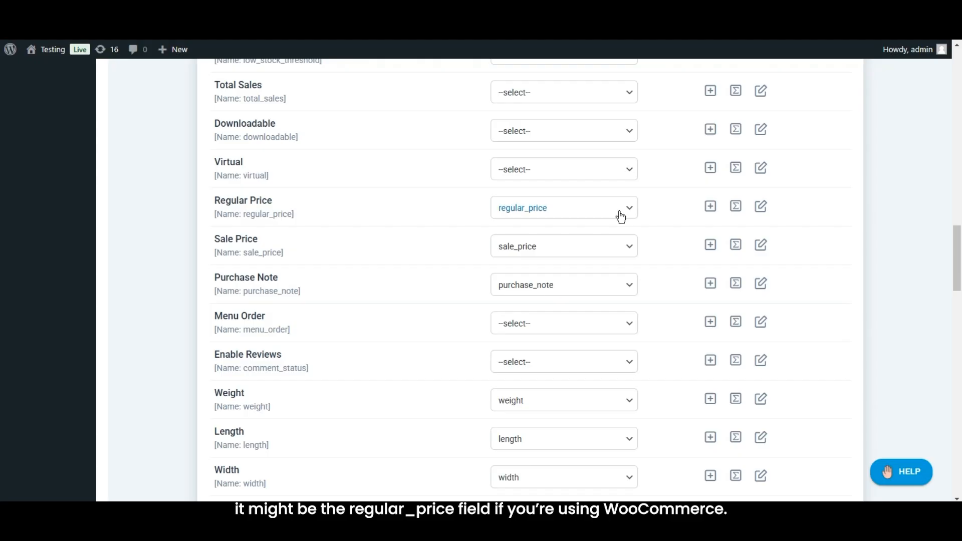
left_click(620, 216)
left_click_drag(643, 256, 650, 391)
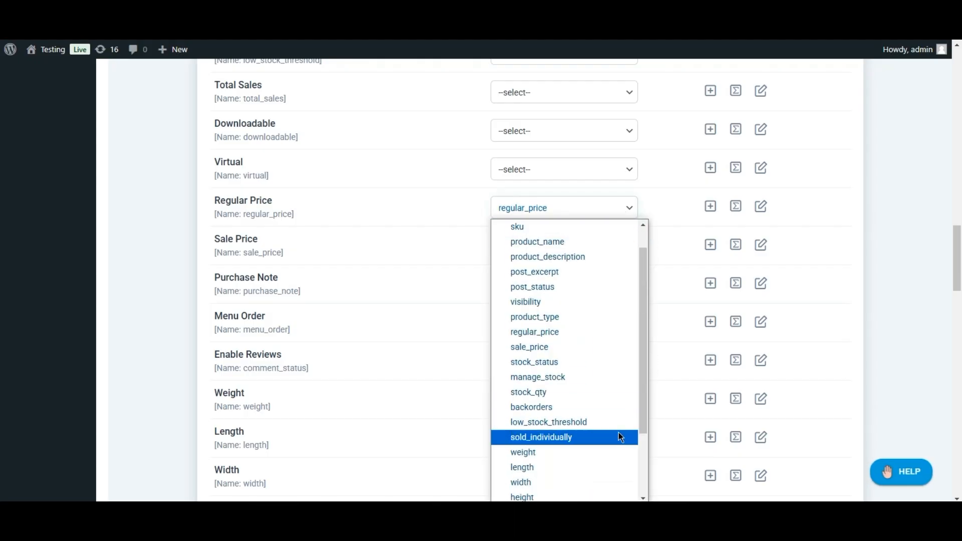
scroll(642, 483, "down", 2)
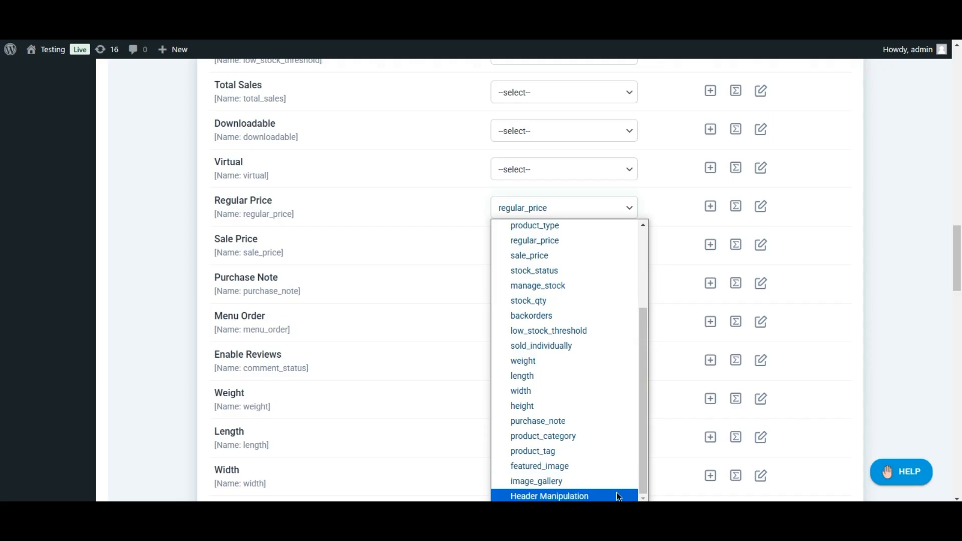
left_click(618, 496)
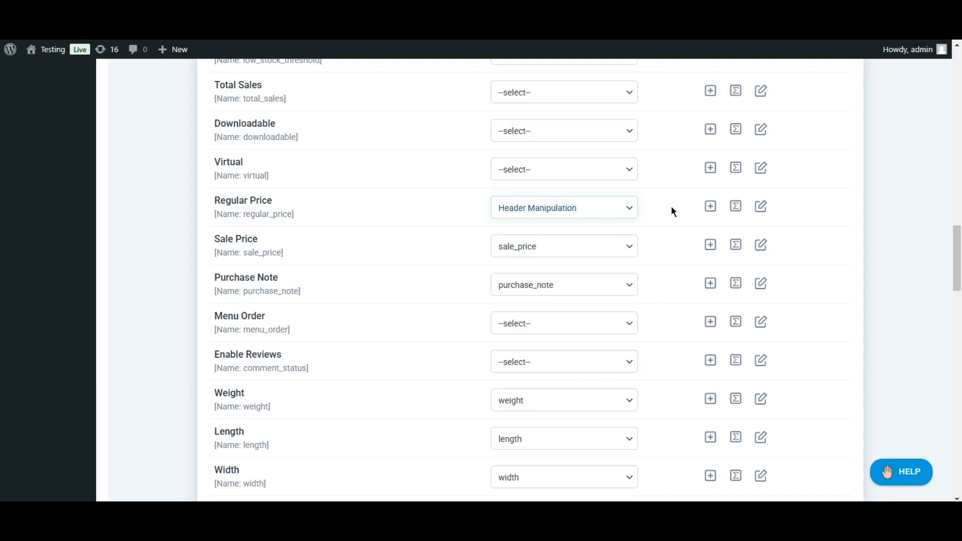
- Enter the formula MATH({regular_price}*1.2) for the Regular Price field and close the formula box
left_click(736, 209)
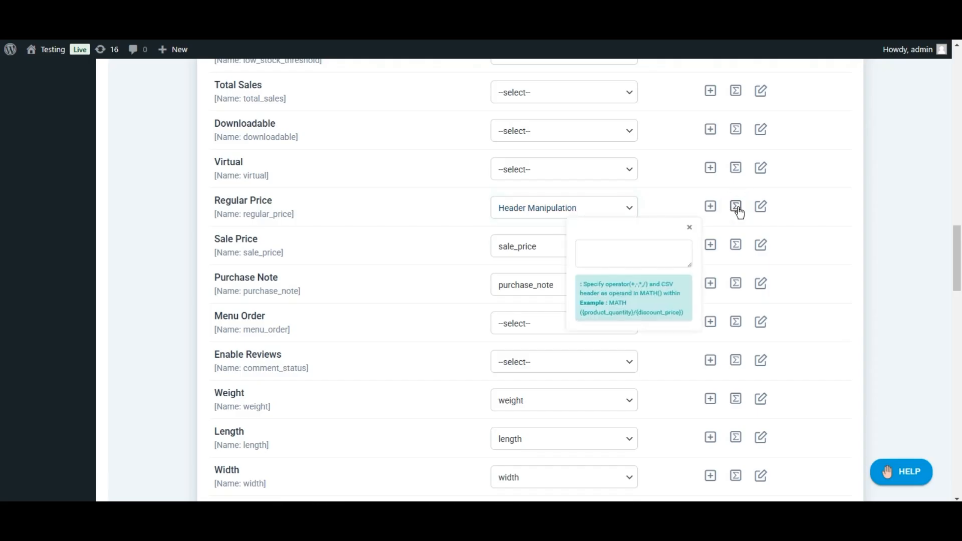
left_click(657, 260)
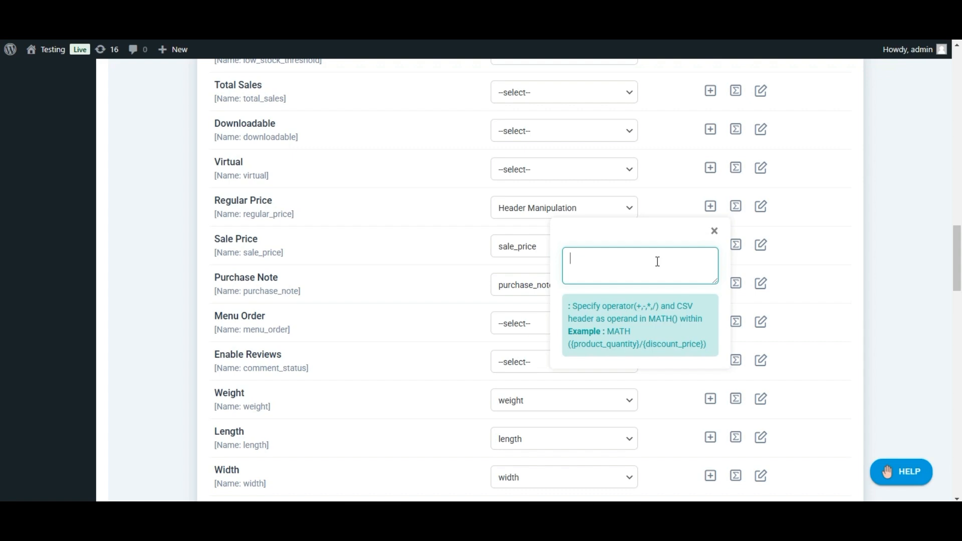
type("{{")
type("regular")
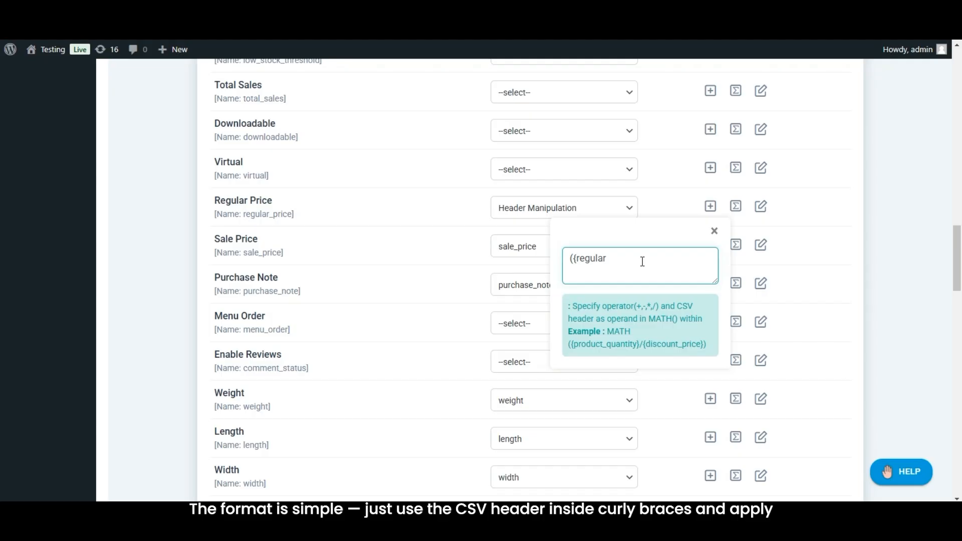
type("_price")
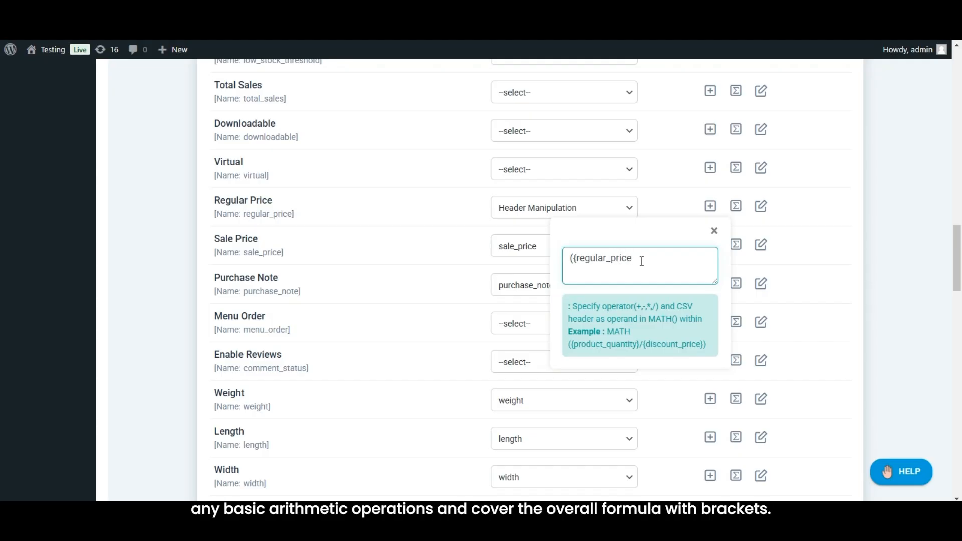
type("} *")
key("BackSpace")
key("BackSpace")
type("*")
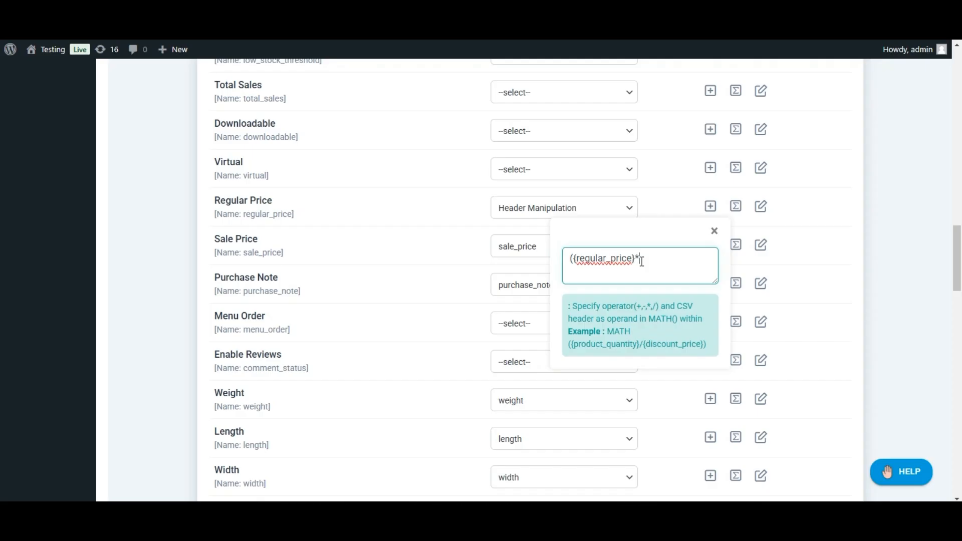
type("1.2)")
key("Home")
type("MATH")
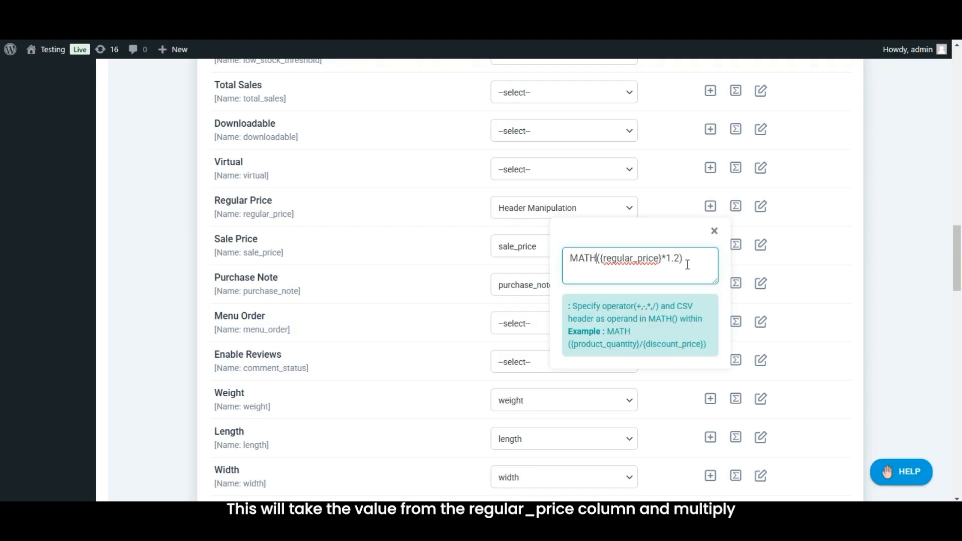
key("End")
key("Left")
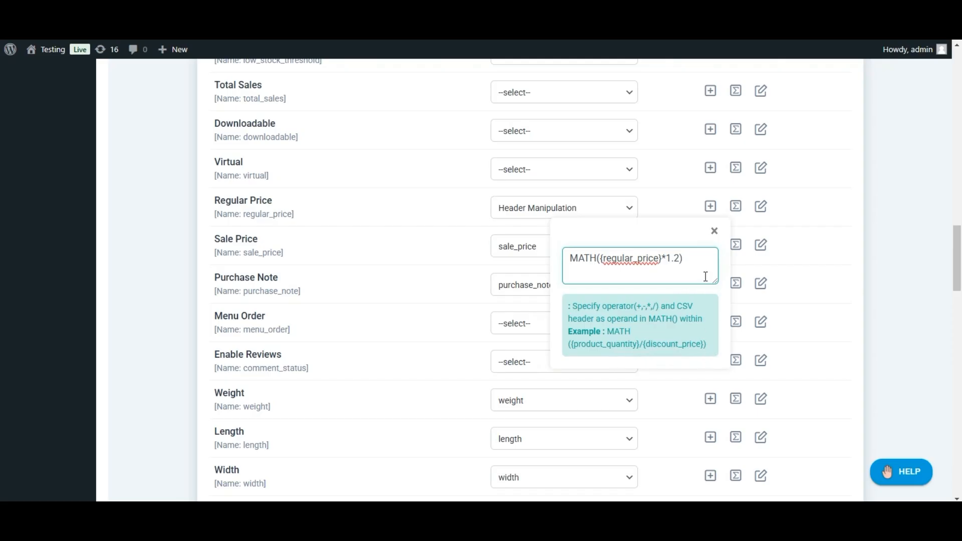
left_click(715, 232)
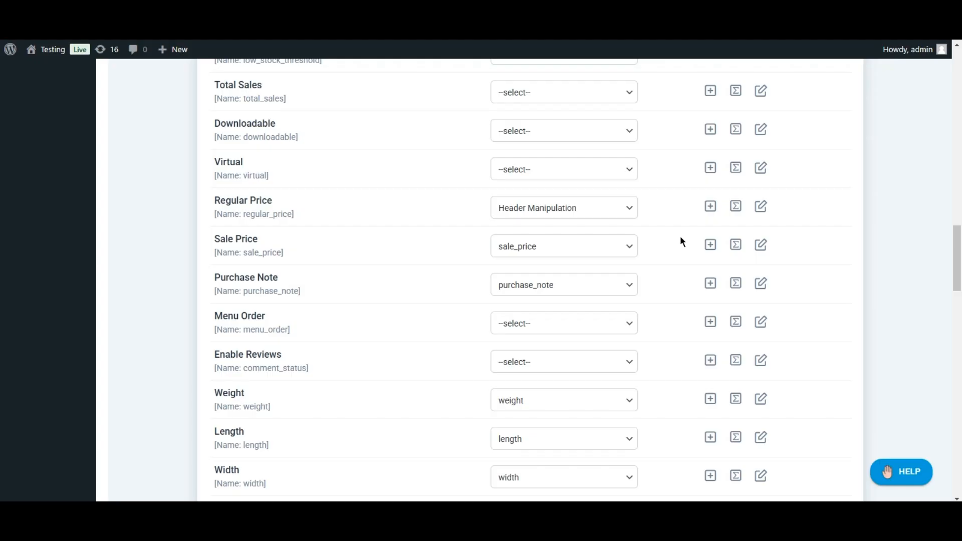
- Examine the remaining Product Meta Fields mappings and the Terms and Taxonomies section down to the end of the mapping page
scroll(681, 242, "down", 6)
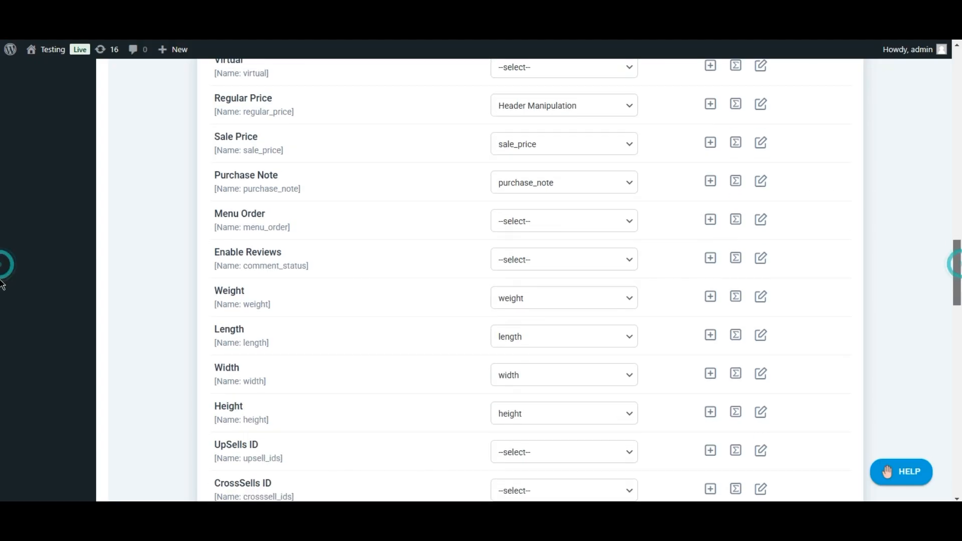
scroll(2, 315, "down", 6)
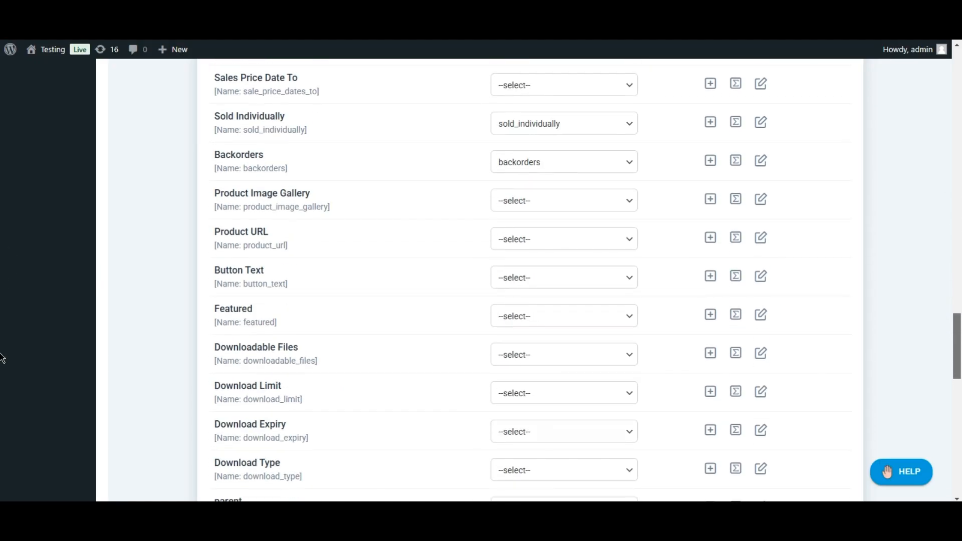
scroll(2, 359, "down", 4)
scroll(2, 386, "down", 10)
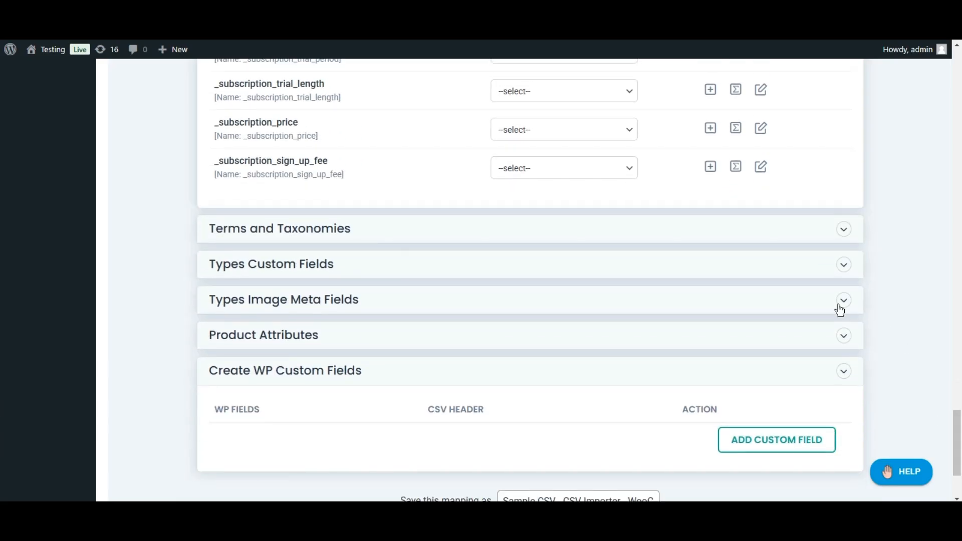
left_click(845, 226)
left_click(844, 229)
scroll(950, 409, "down", 3)
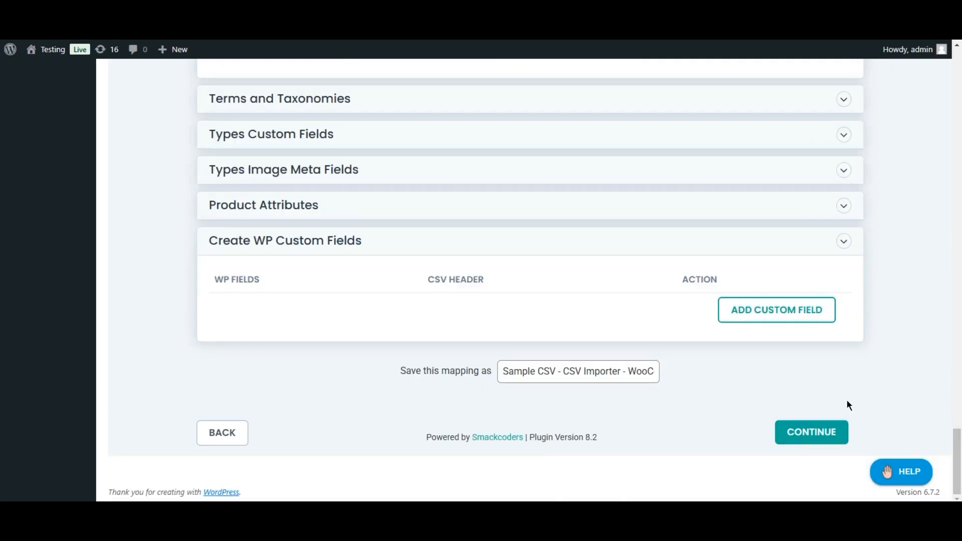
- Remove the prefix before WooCommerce-Product in the saved mapping name, change its number to 5, and continue to the import configuration
left_click(632, 371)
key("shift+Home")
key("BackSpace")
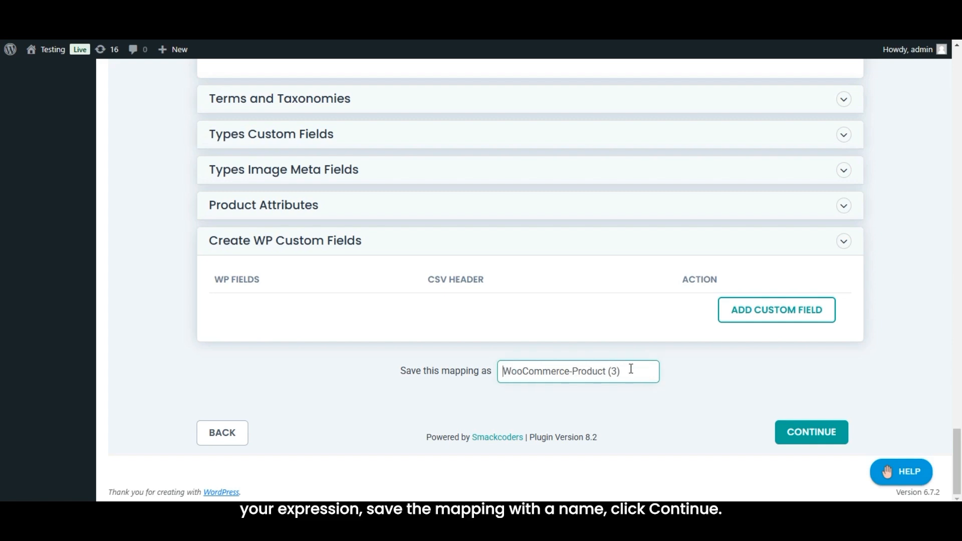
key("Left")
key("BackSpace")
type("5")
left_click(698, 387)
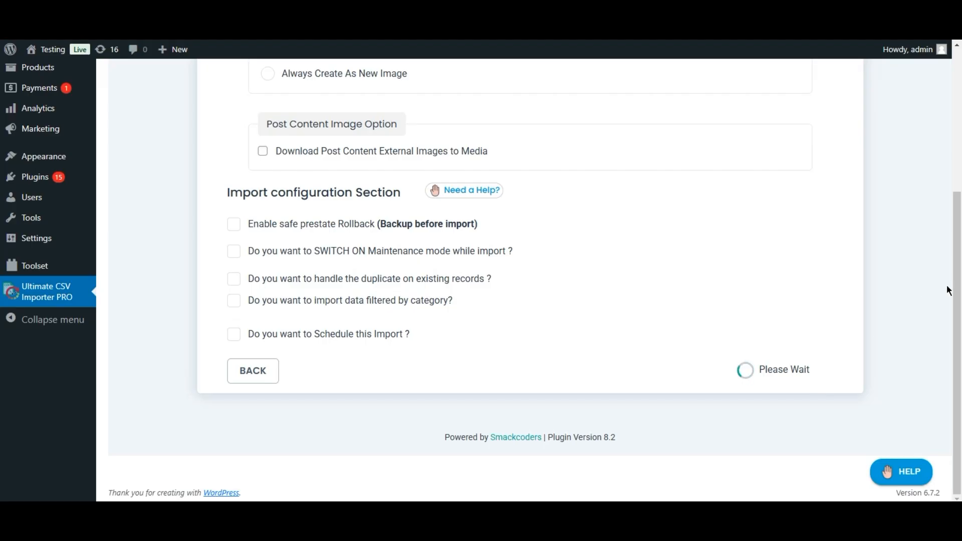
- Start the import with the default media and import configuration options, and dismiss the completion dialog when it finishes
scroll(2, 285, "up", 4)
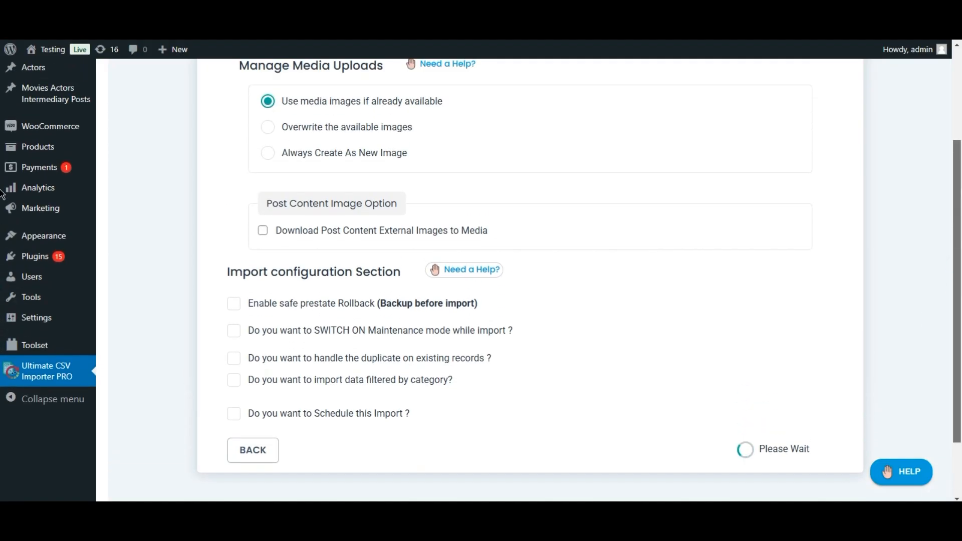
scroll(1, 169, "up", 1)
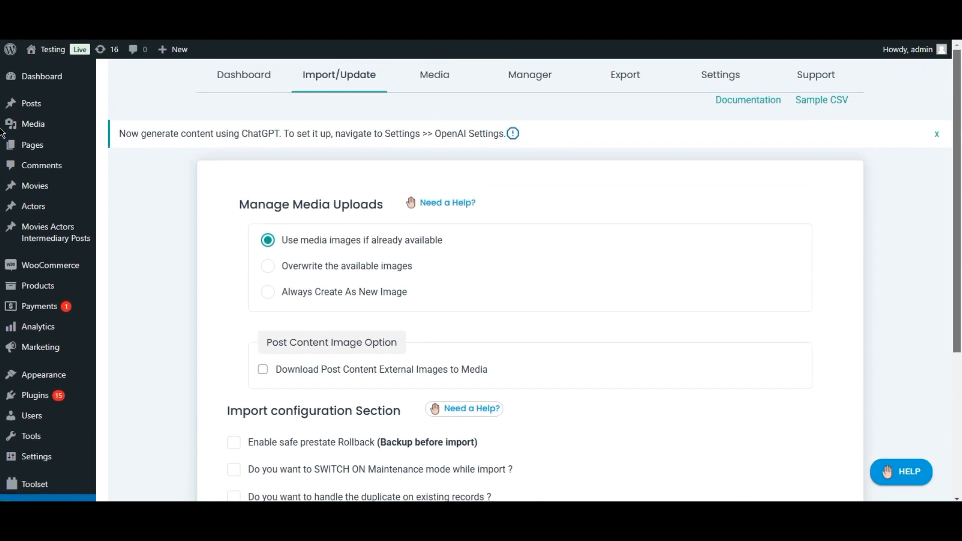
scroll(1, 135, "down", 3)
scroll(1, 220, "down", 2)
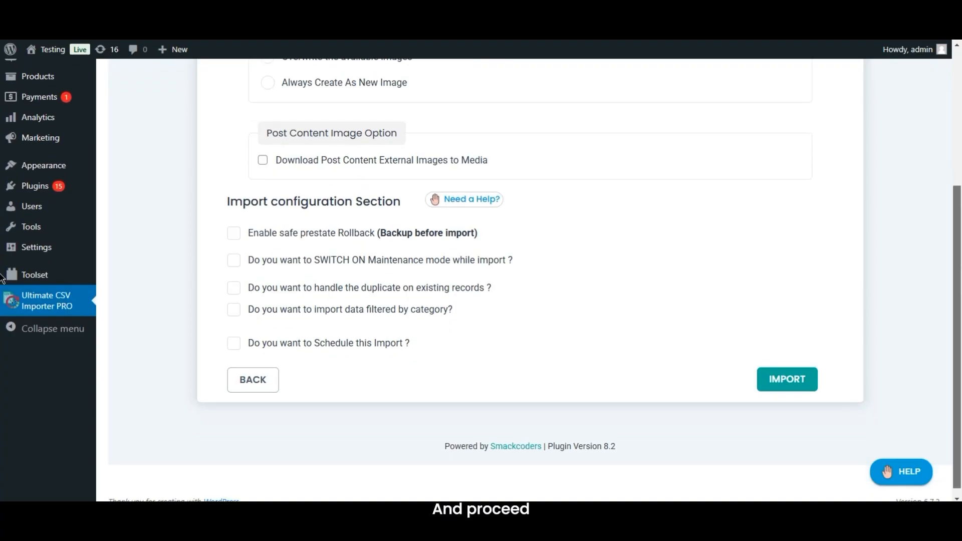
left_click(799, 371)
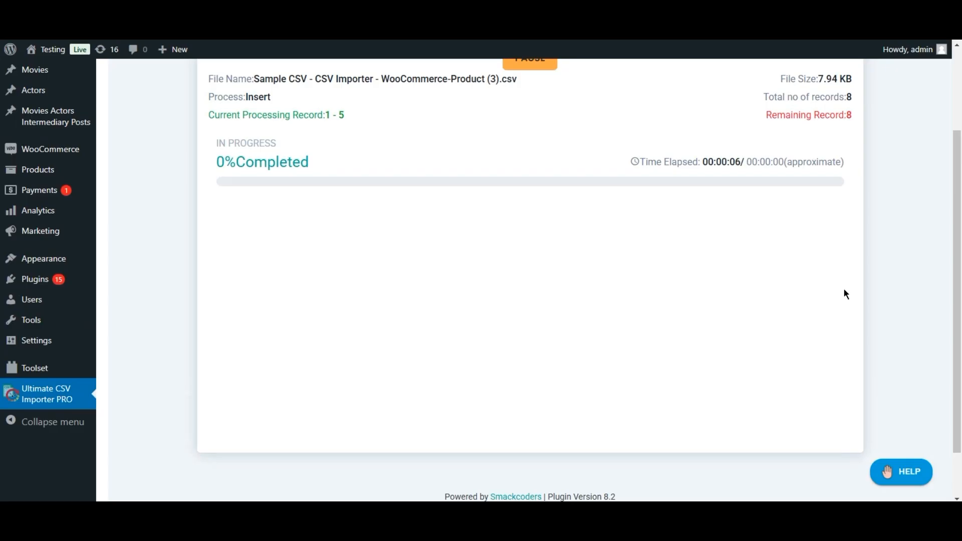
scroll(3, 229, "up", 2)
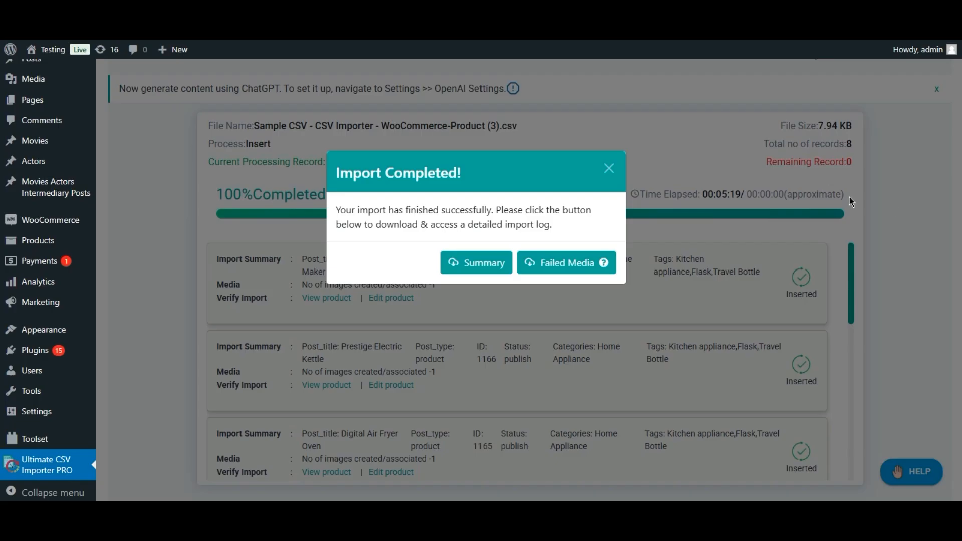
left_click(611, 169)
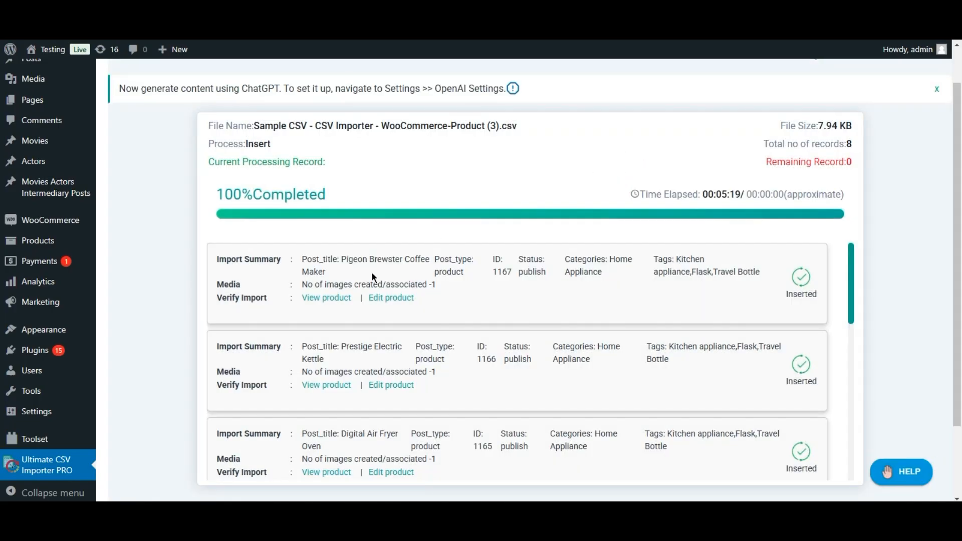
- Open the edit pages of the imported Pigeon Brewster Coffee Maker and Nutribullet PRO blender in new browser tabs
left_click(390, 304)
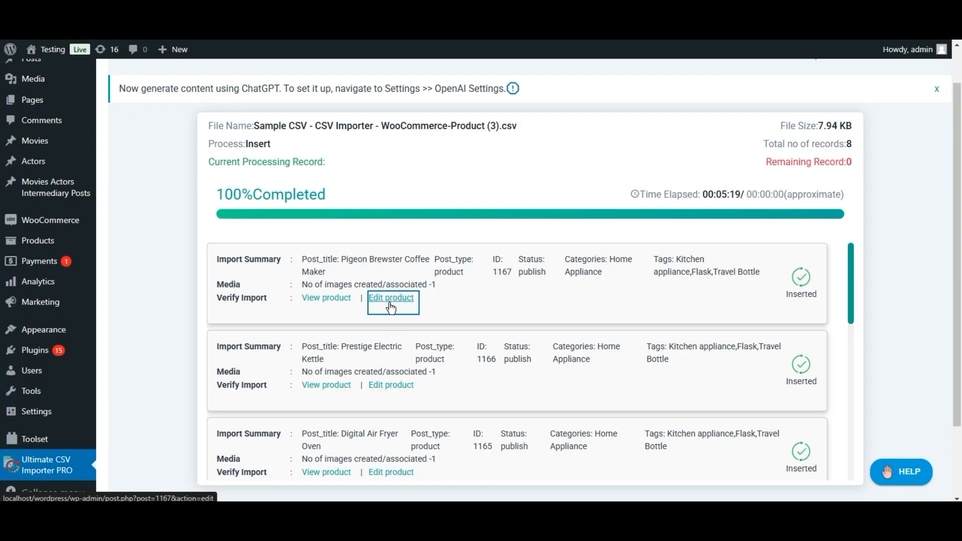
right_click(392, 308)
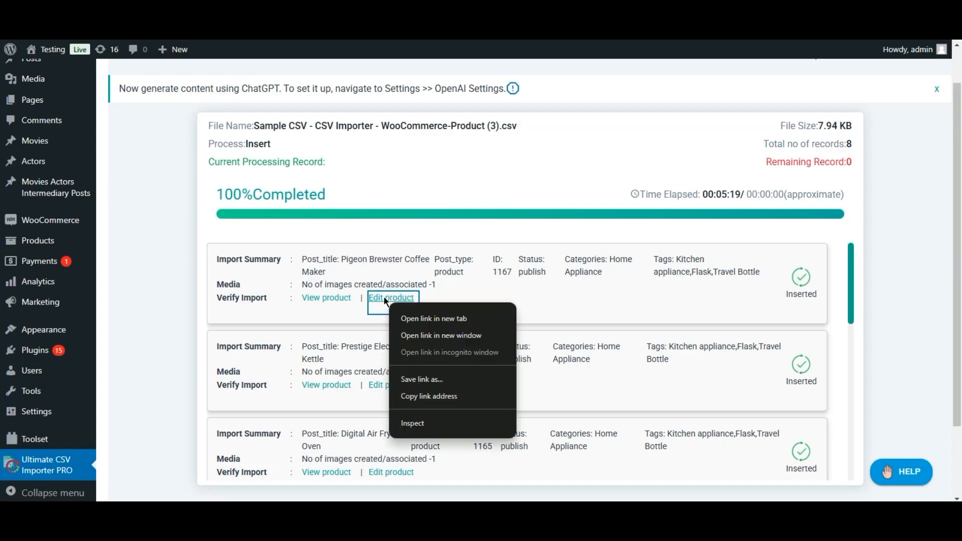
left_click(397, 315)
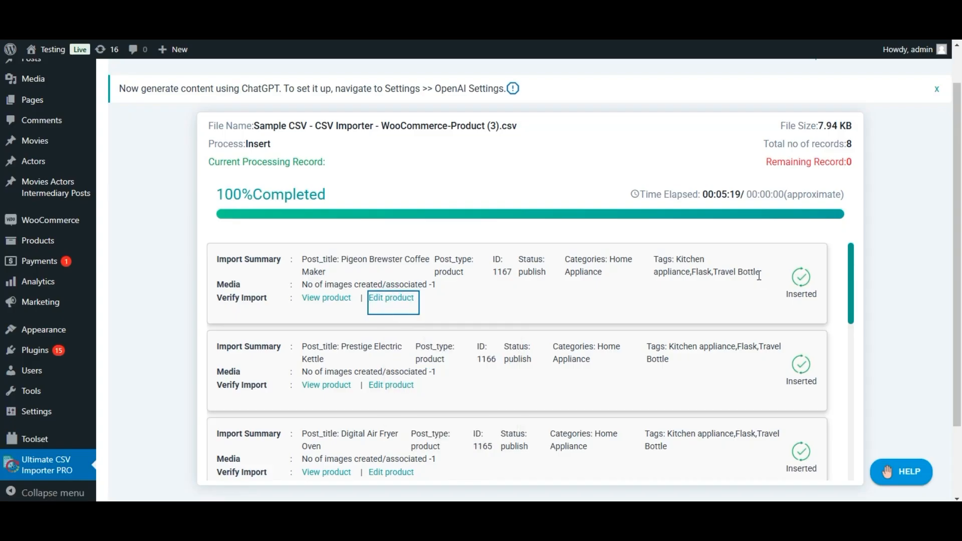
scroll(852, 311, "down", 3)
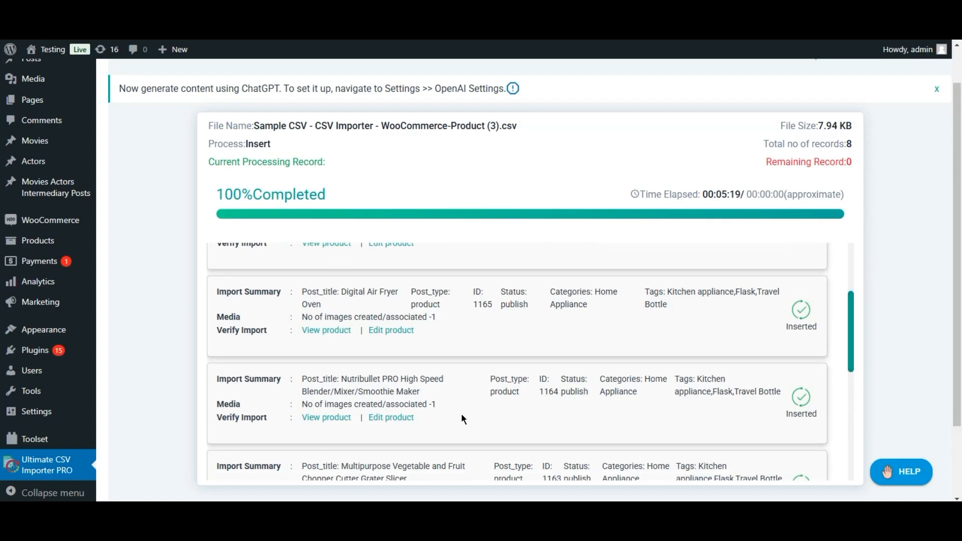
right_click(407, 418)
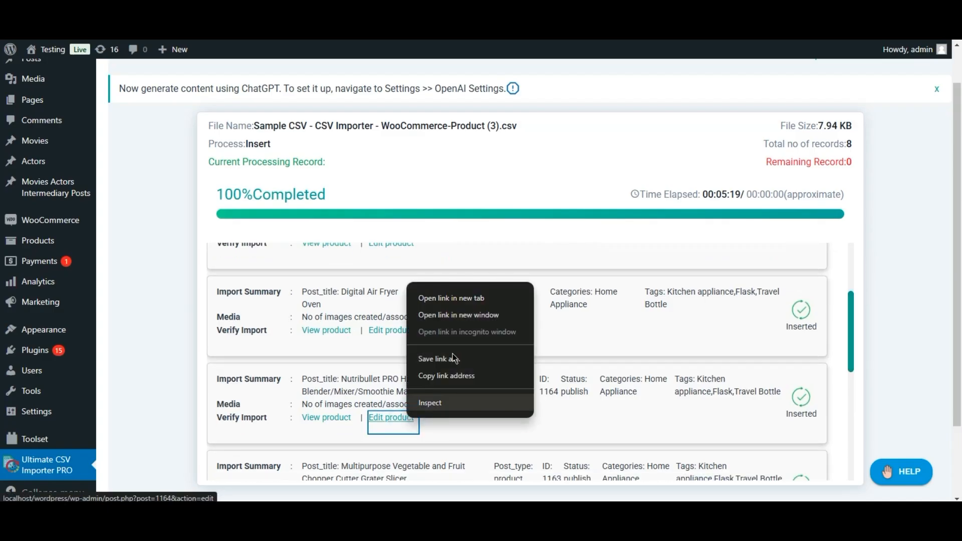
left_click(474, 300)
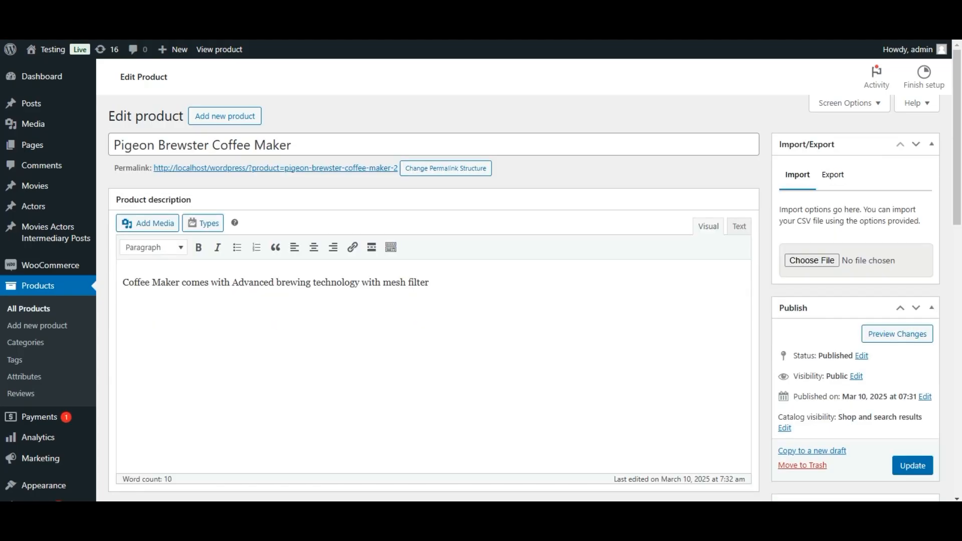
- Examine the Pigeon Brewster Coffee Maker's regular price in the Product data section of its edit page
left_click(567, 108)
left_click_drag(961, 106, 961, 138)
scroll(2, 142, "down", 5)
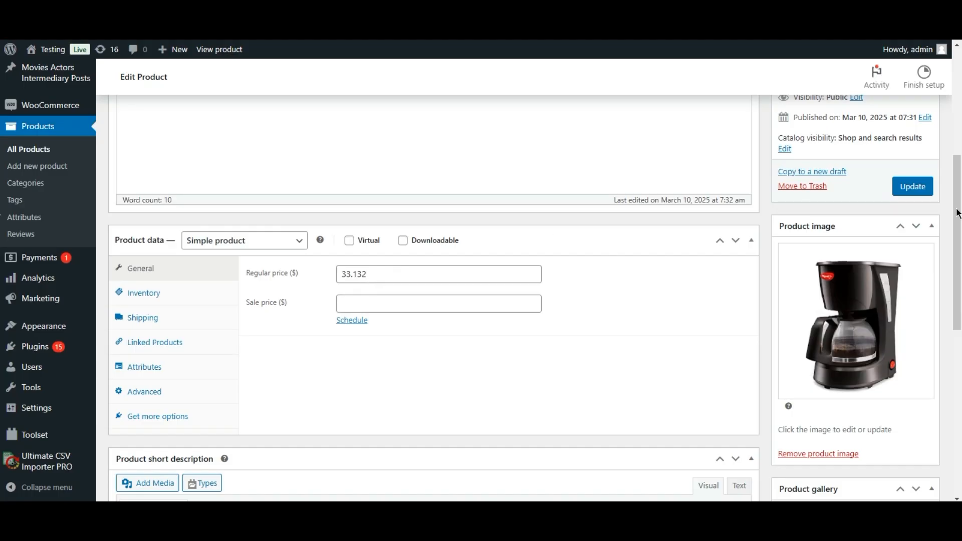
- Switch to the sample CSV in Excel, check the regular_price cell in the Pigeon Brewster row, and return to the browser
key("alt+Tab")
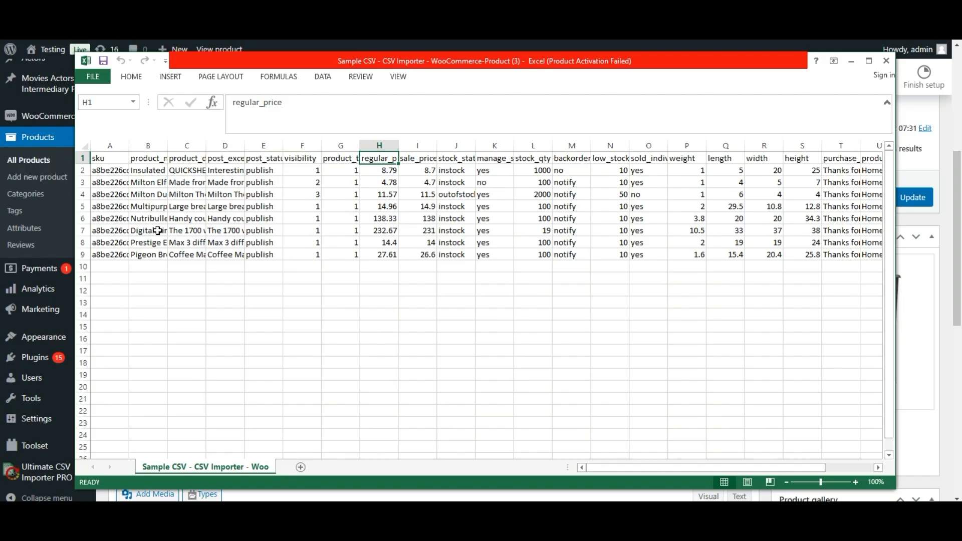
left_click(155, 255)
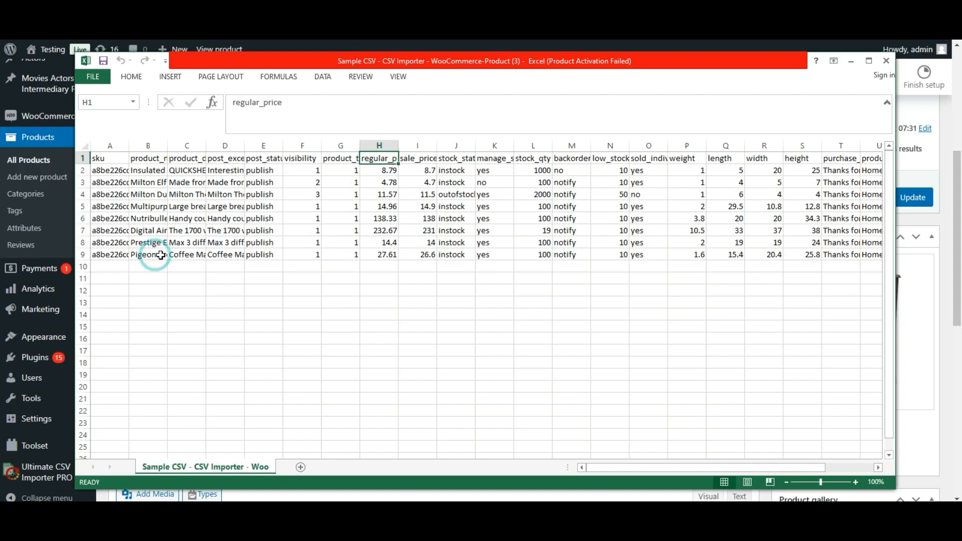
left_click(427, 257)
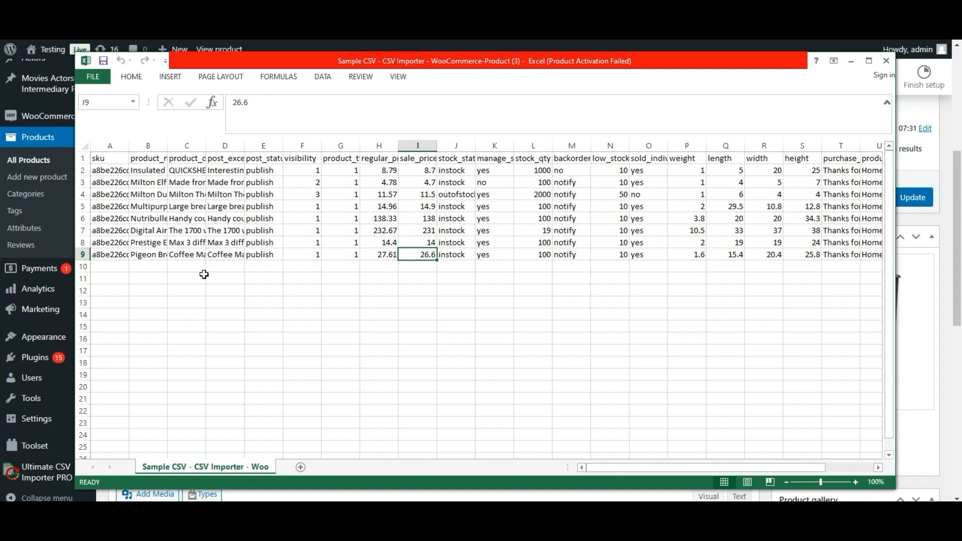
left_click_drag(203, 275, 131, 279)
left_click(126, 279)
left_click(161, 278)
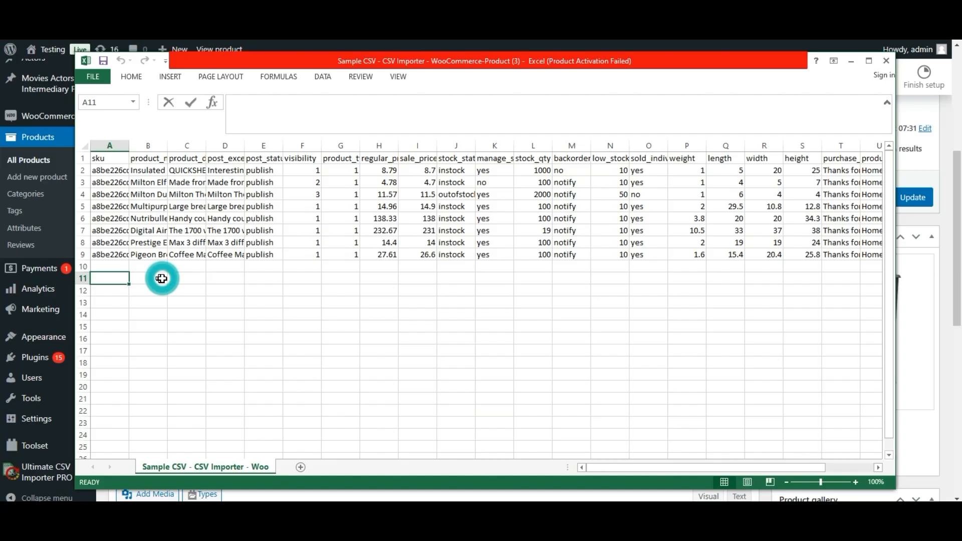
double_click(102, 279)
key("Escape")
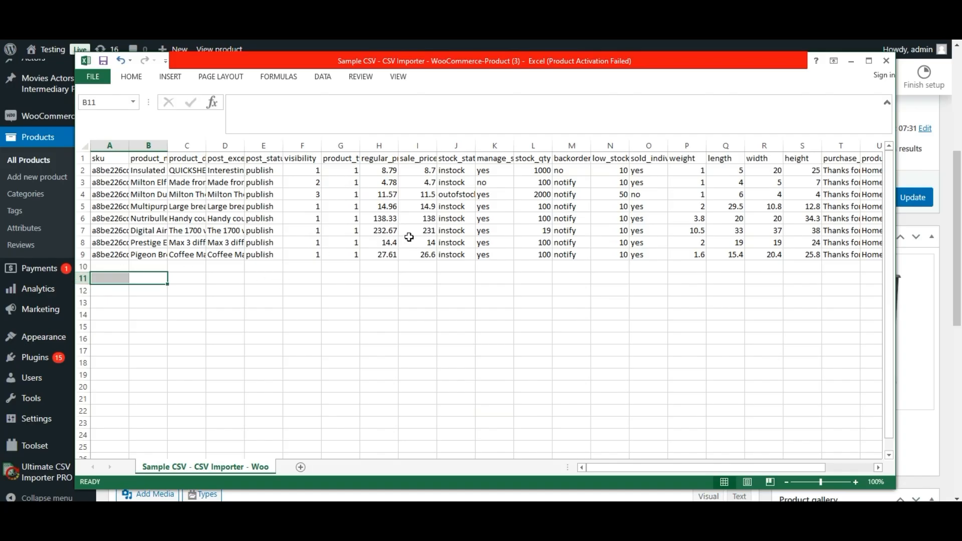
left_click(391, 248)
left_click(389, 247)
left_click(390, 254)
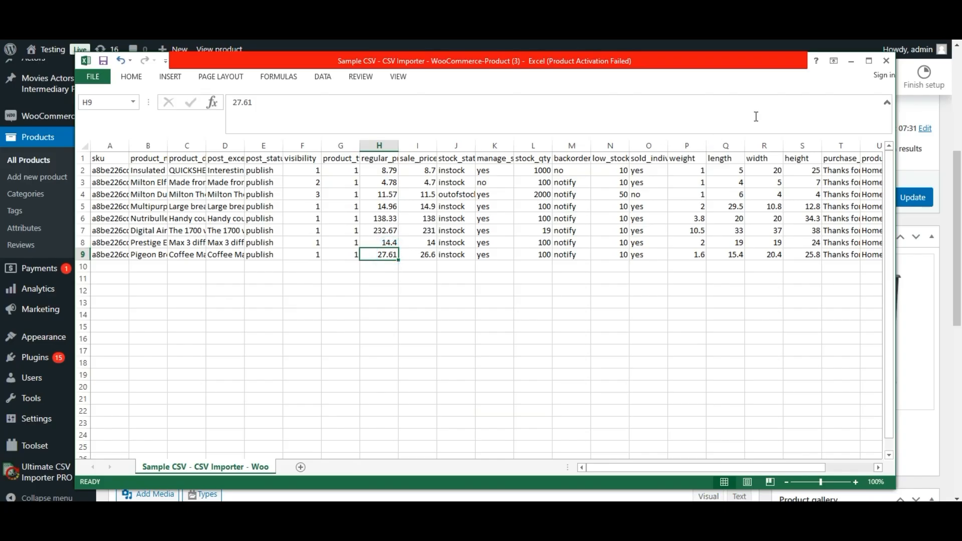
left_click(850, 61)
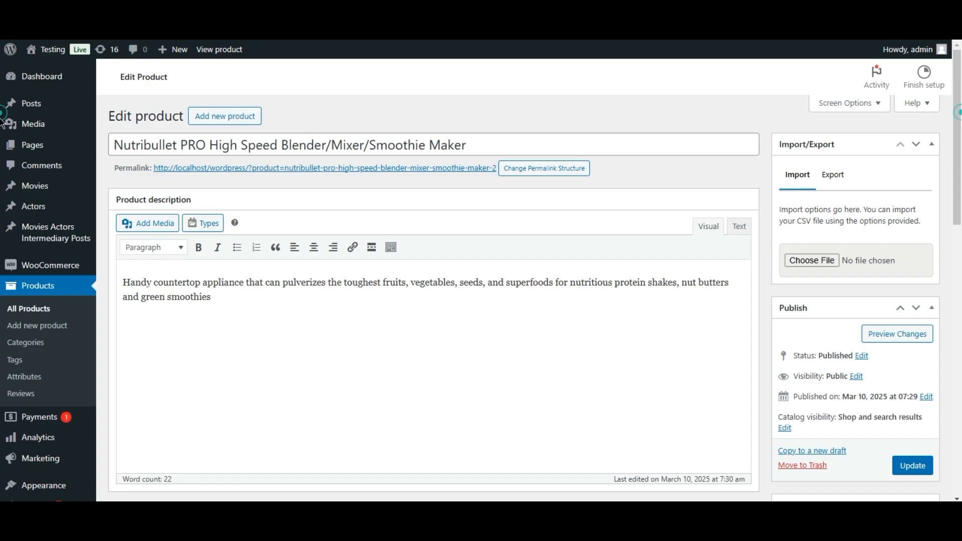
- Compare the Nutribullet product's regular price on its edit page with the regular_price cell of its row in the Excel CSV
left_click_drag(957, 119, 957, 212)
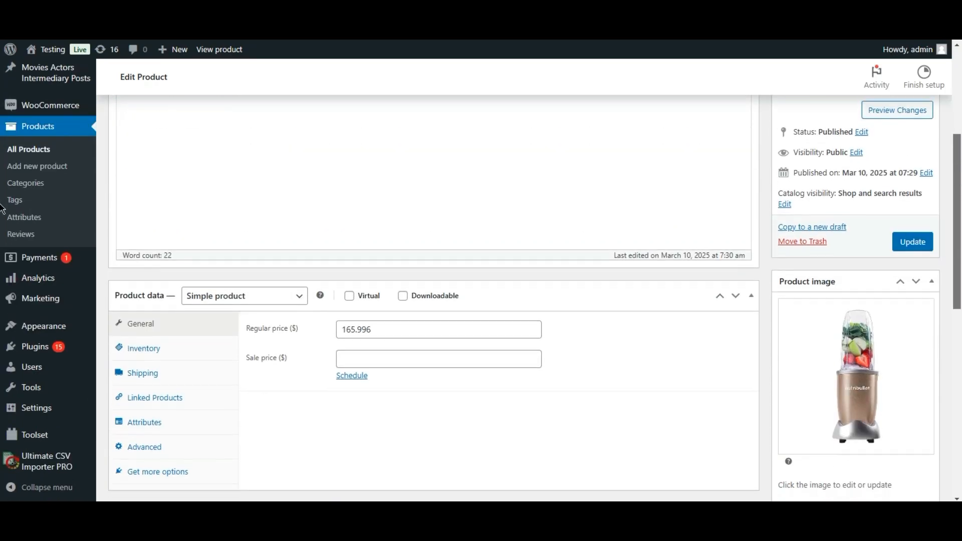
key("alt+Tab")
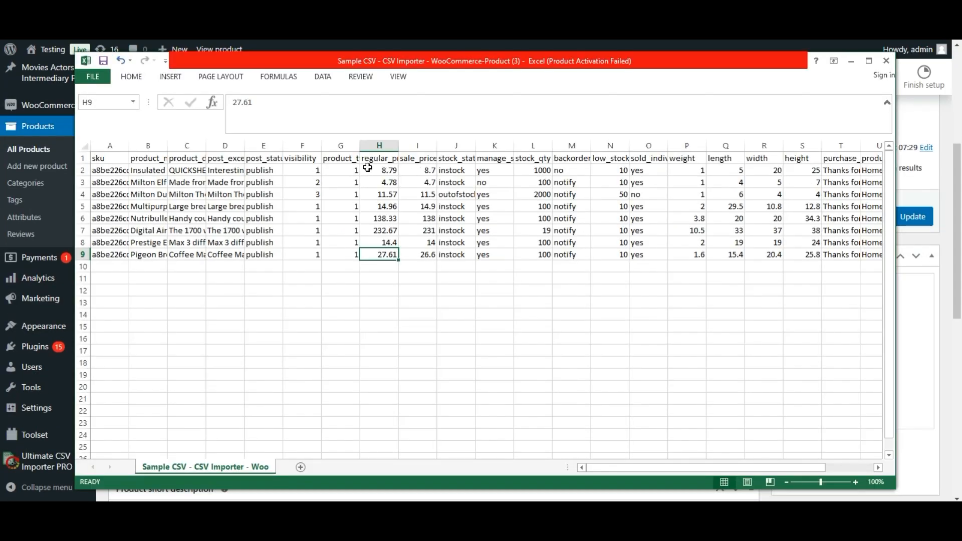
left_click(151, 218)
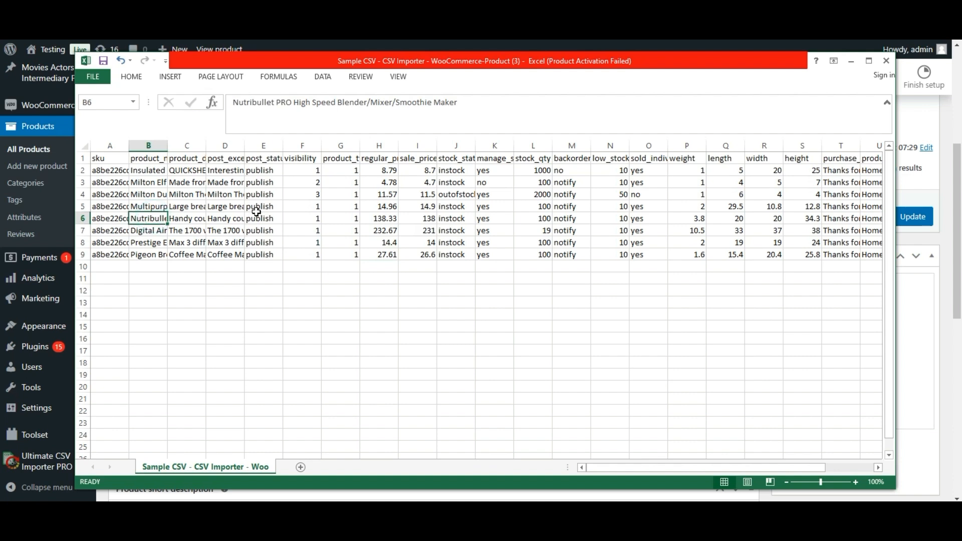
key("Right")
key("Right")
key("Right")
key("Right")
key("Right")
key("Right")
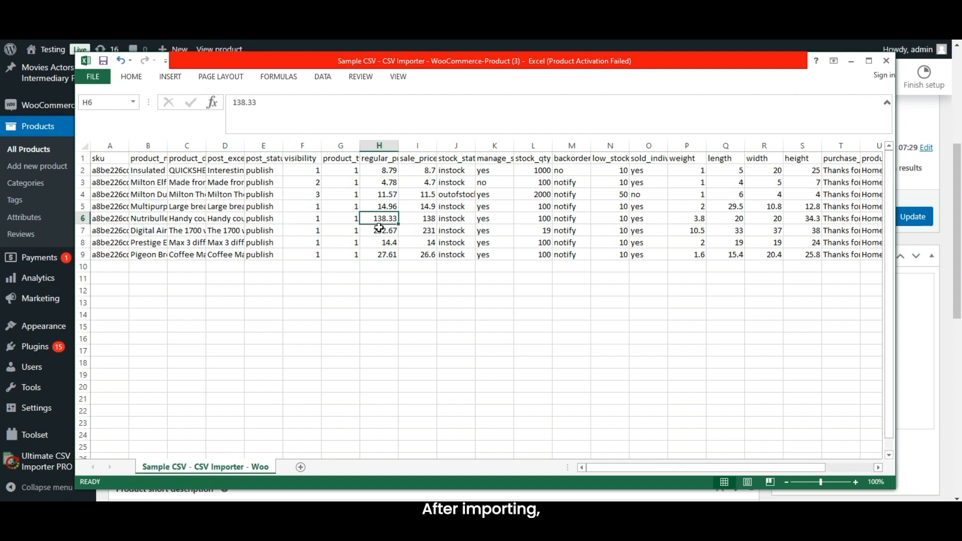
left_click(851, 61)
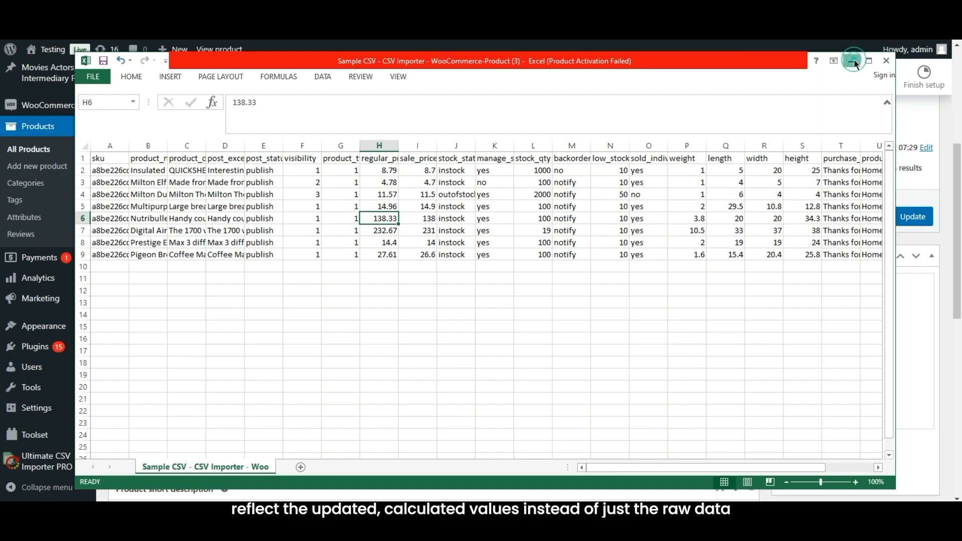